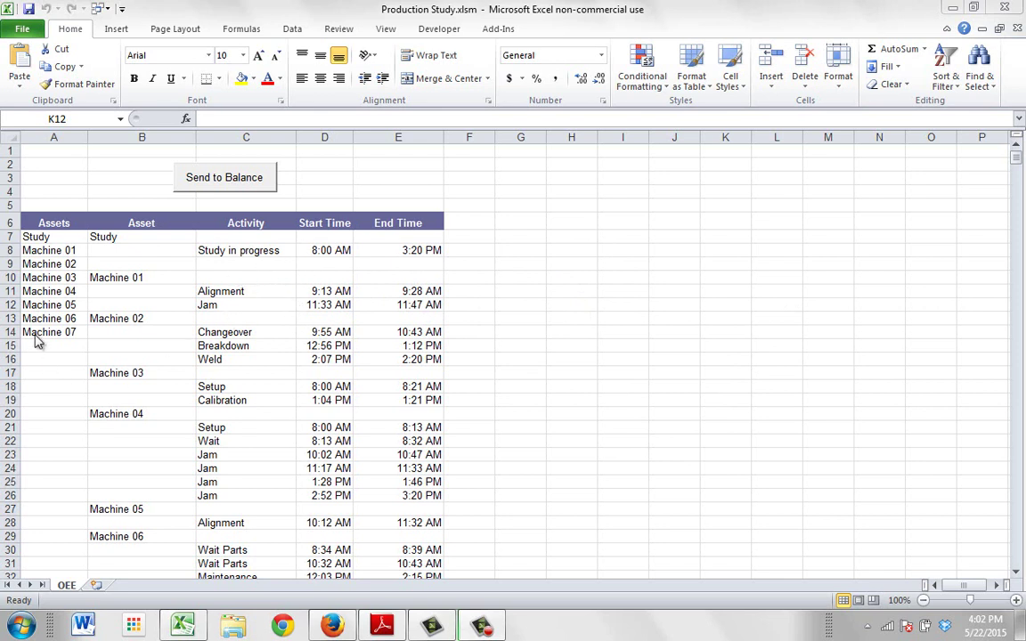
Examine the asset list and the Study entry's activity, start time and end time
left_click(56, 236)
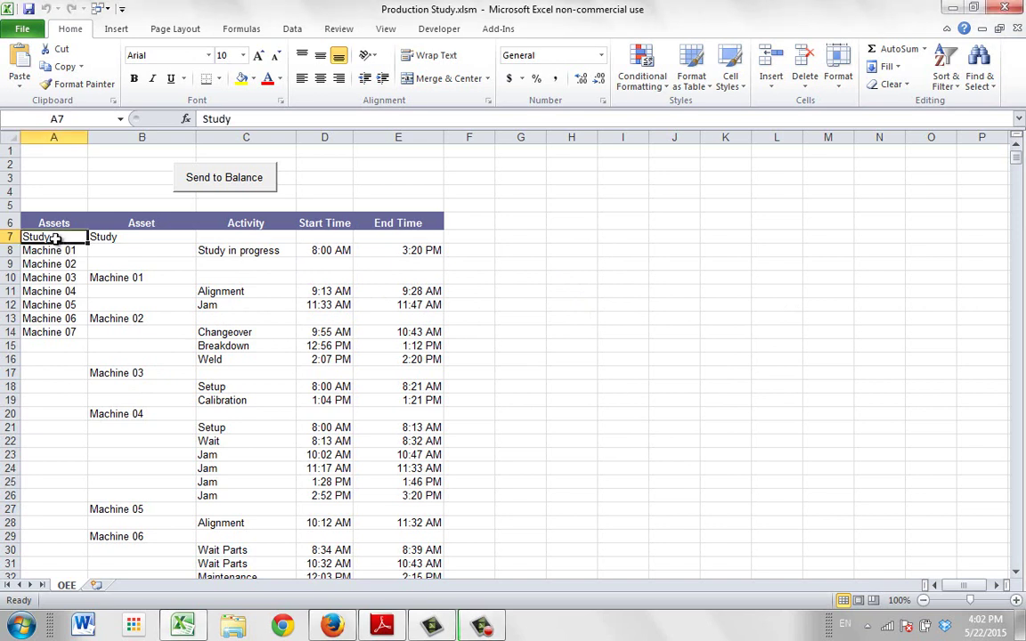
left_click_drag(55, 250, 55, 333)
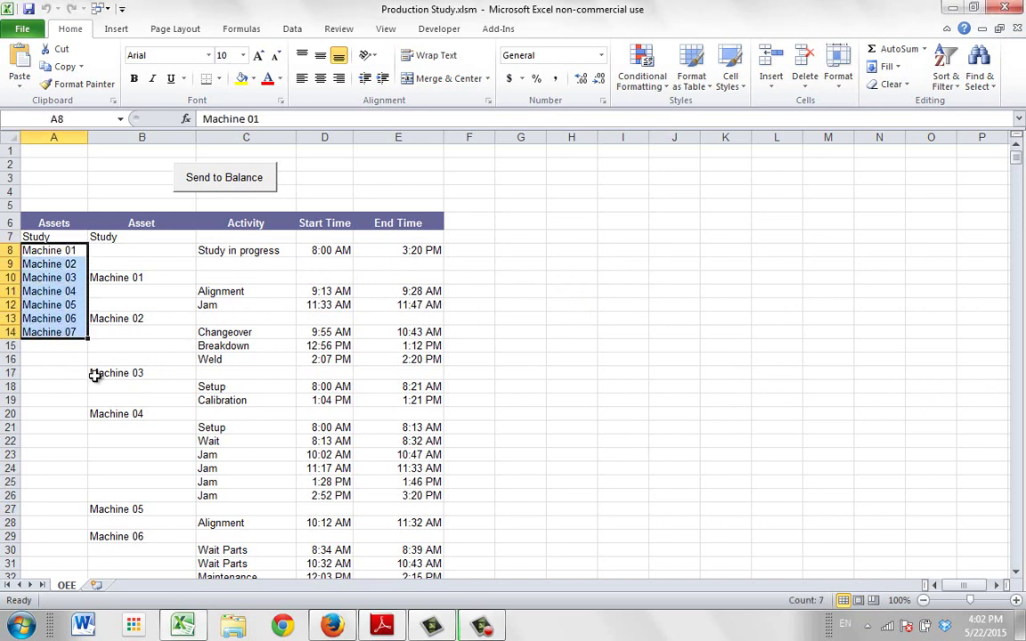
left_click(114, 237)
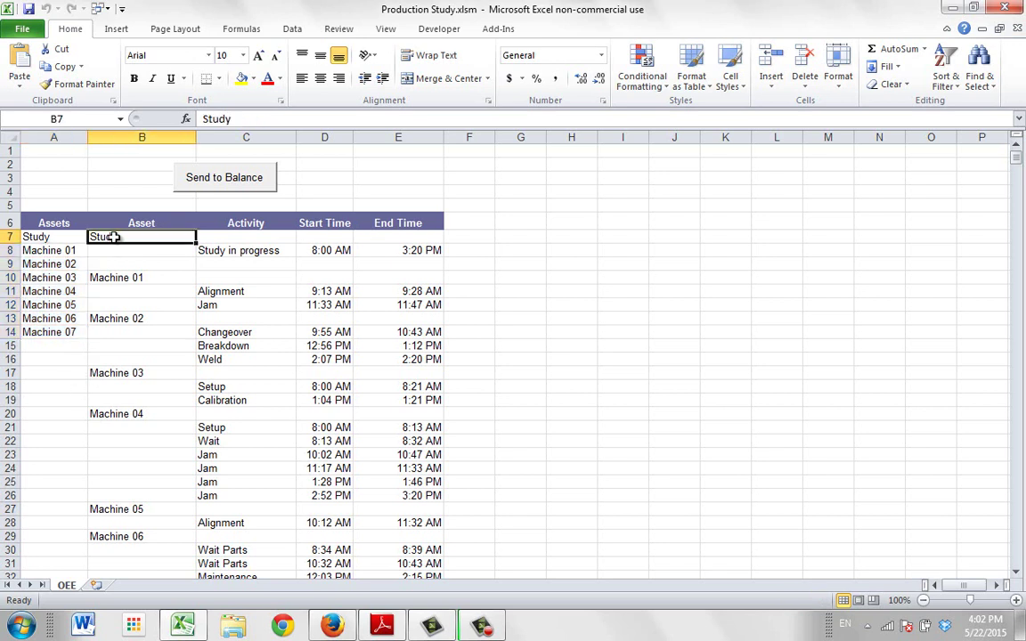
left_click(239, 252)
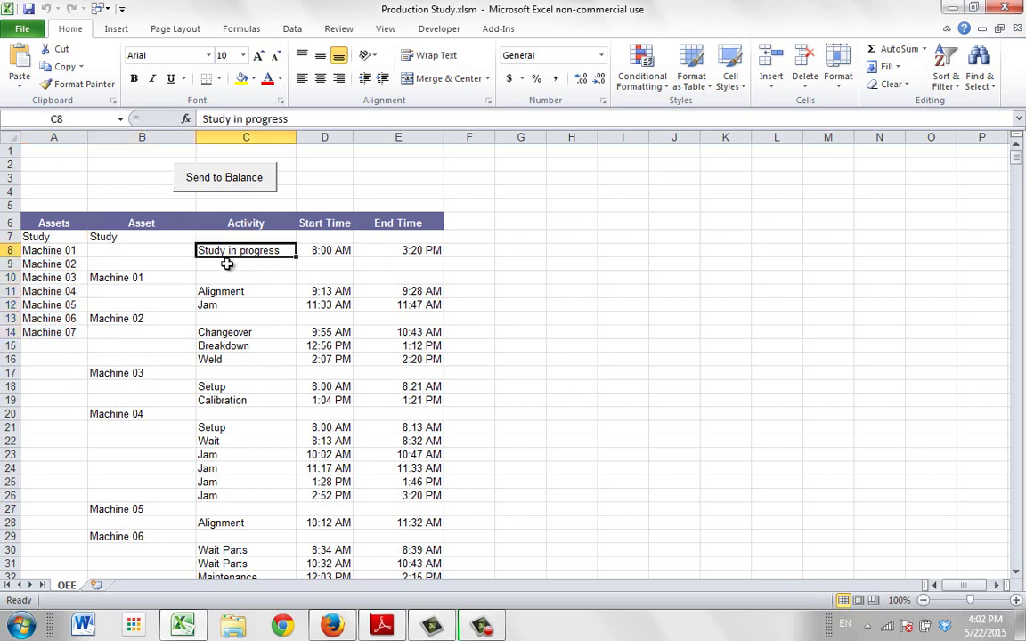
left_click(144, 235)
left_click(230, 250)
left_click(328, 251)
left_click(427, 251)
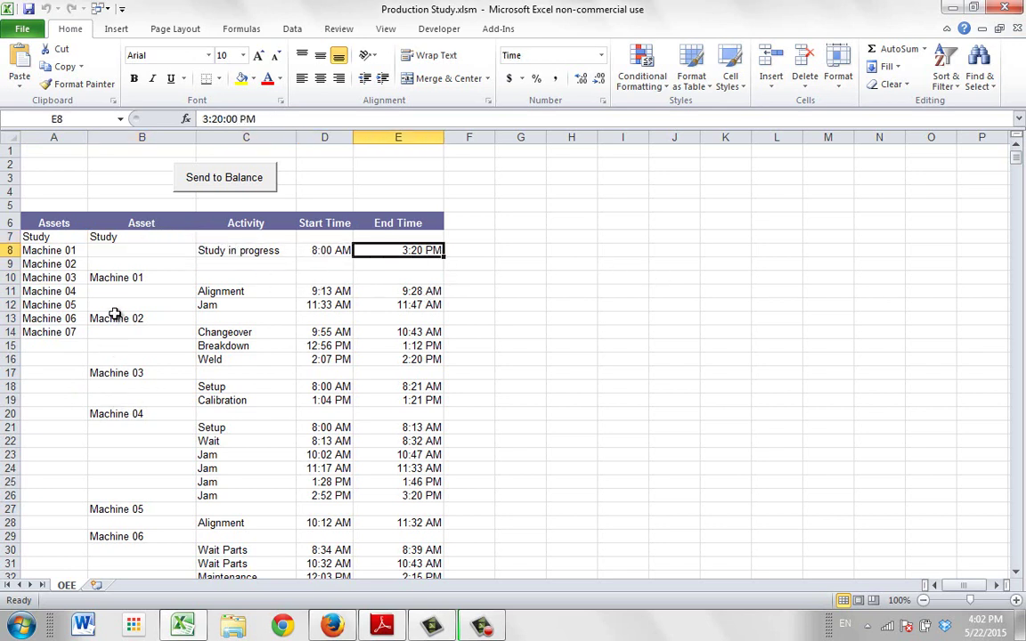
Review the recorded activities with start and end times for Machine 01 through Machine 07
left_click(119, 279)
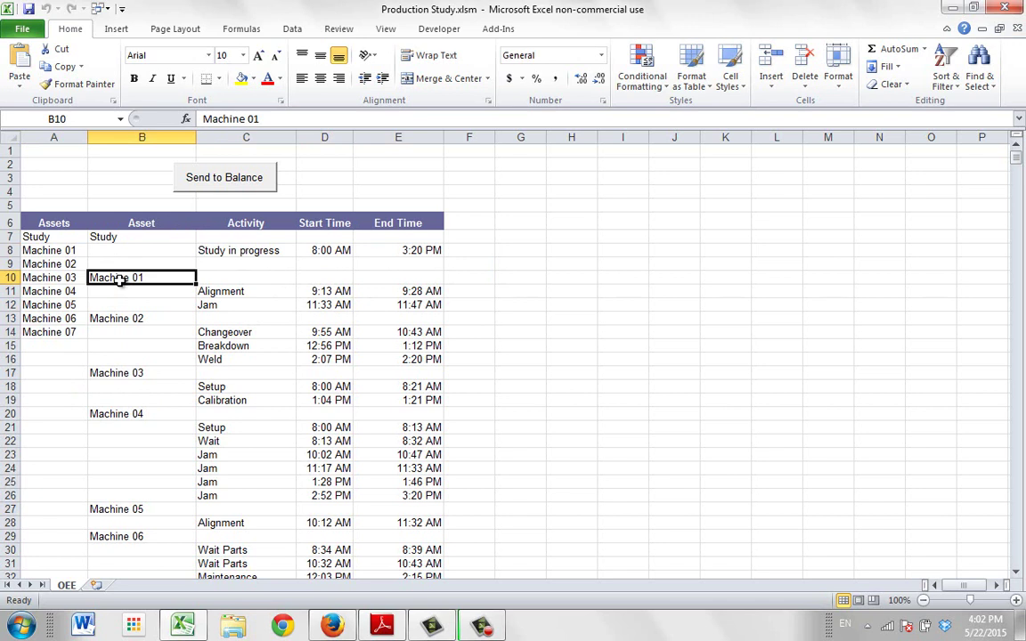
left_click(219, 293)
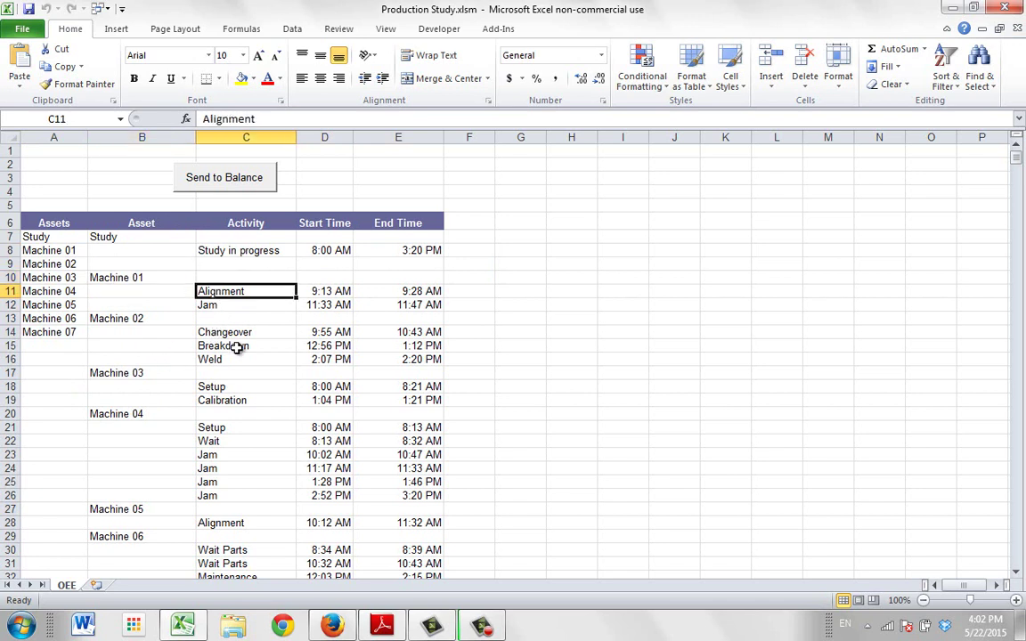
left_click(312, 294)
left_click(422, 291)
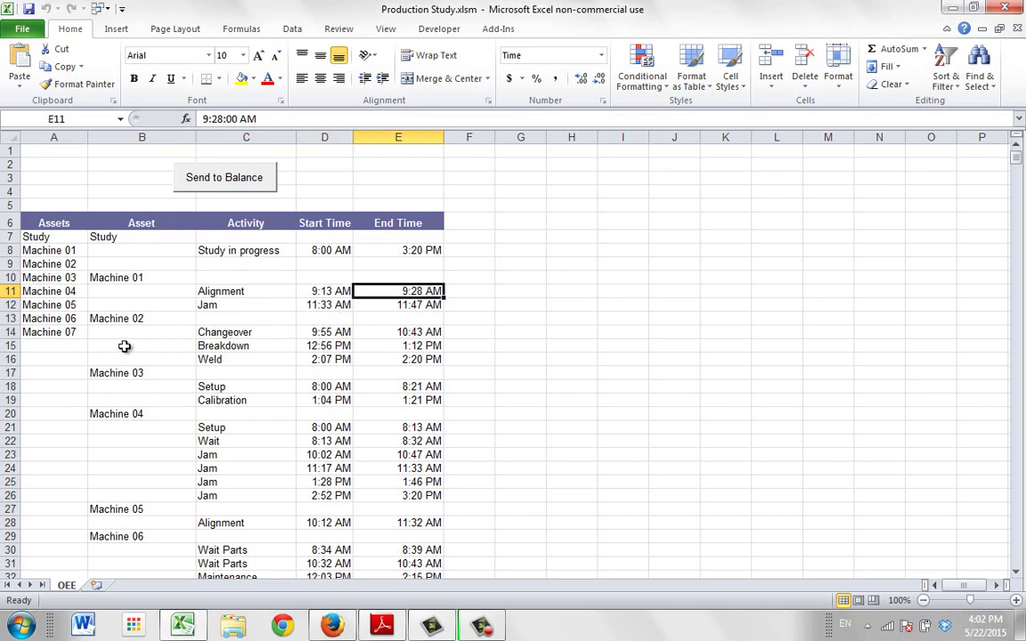
left_click(1017, 571)
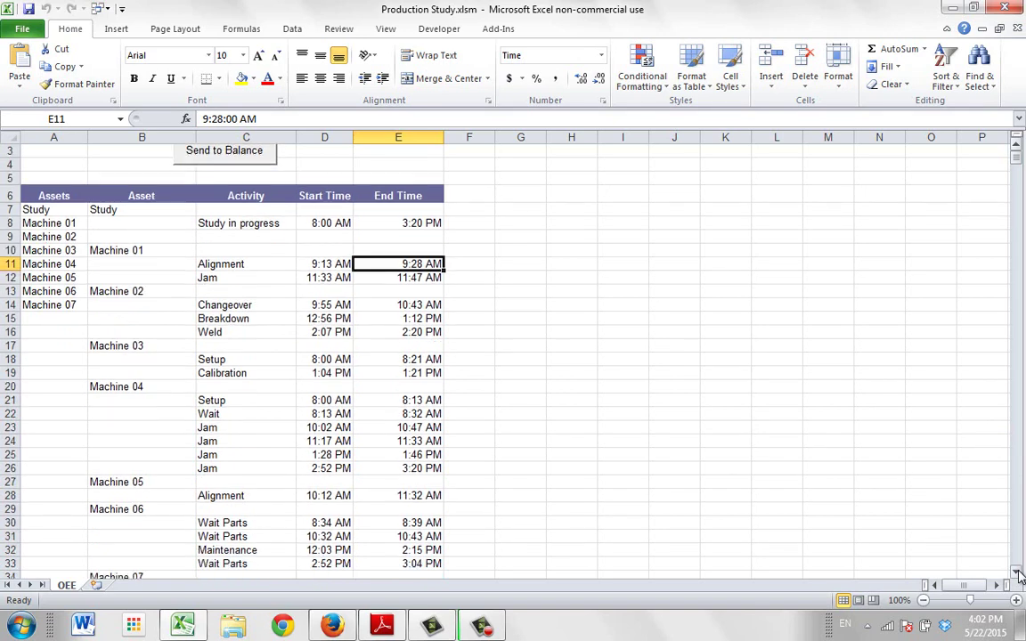
left_click(1016, 571)
left_click(1016, 571)
left_click(1016, 571)
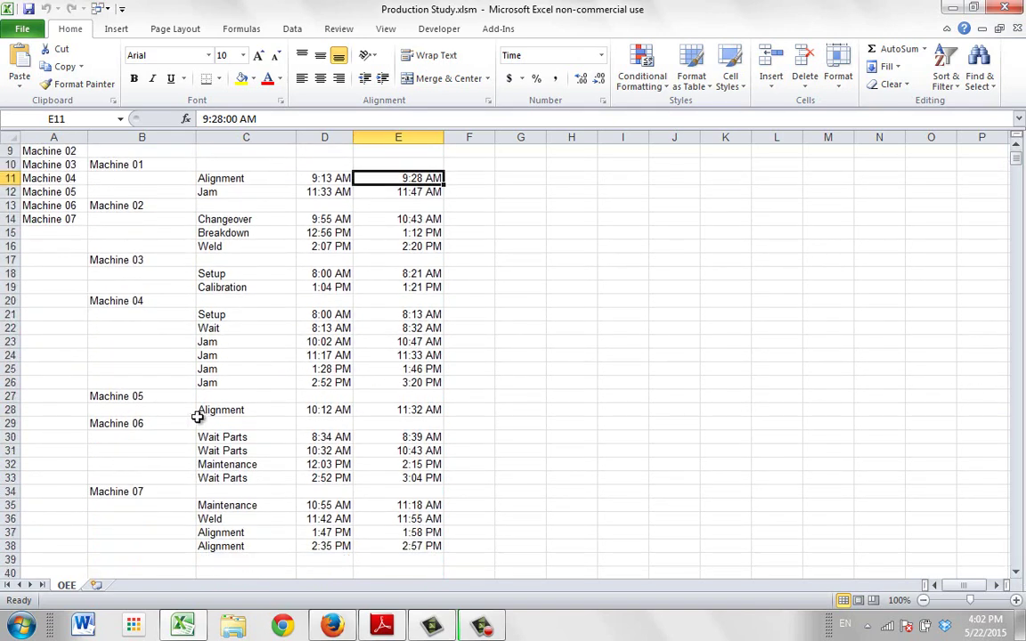
left_click_drag(142, 398, 440, 546)
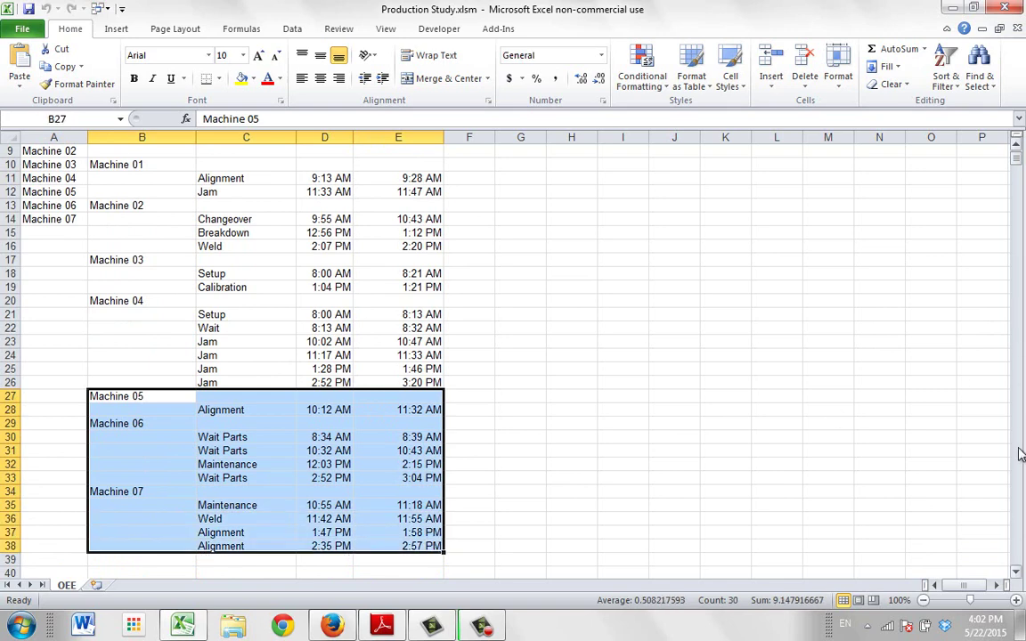
left_click_drag(1017, 159, 1016, 147)
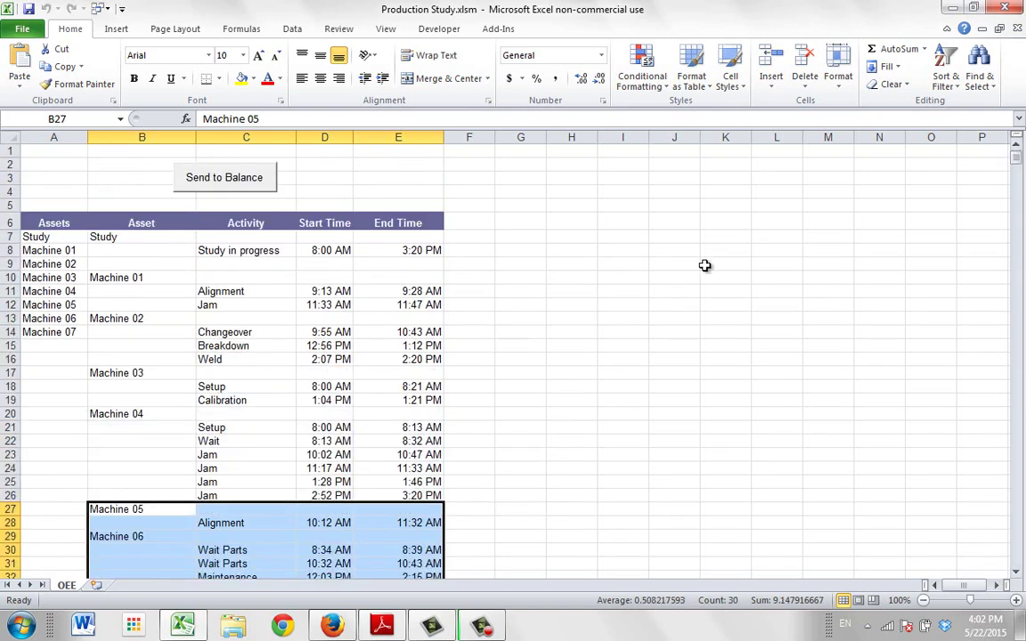
left_click(620, 292)
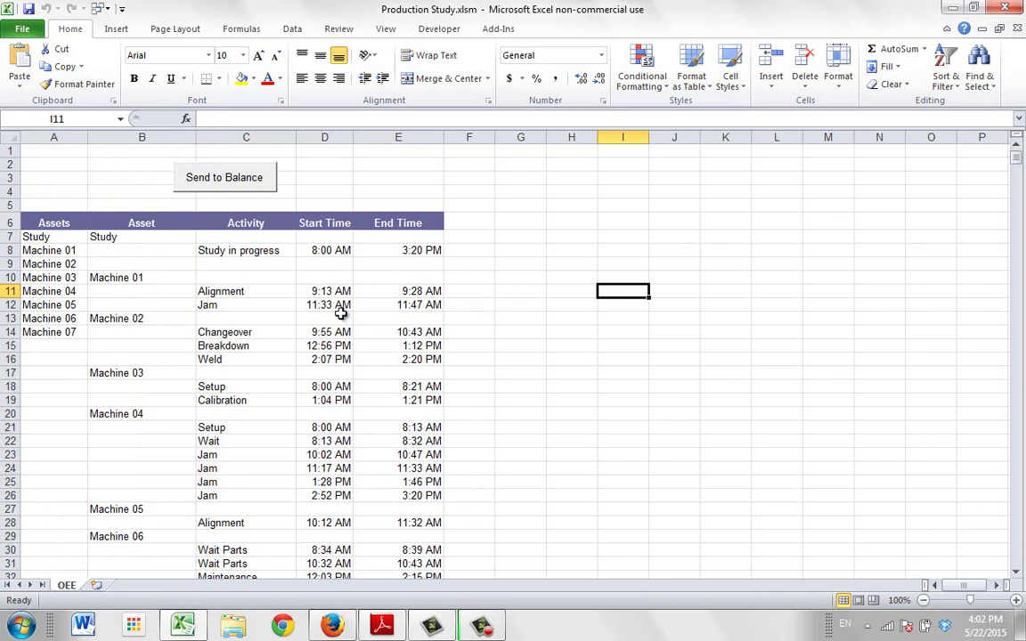
Send the production study data to Balance and dismiss the list of held activities
left_click(226, 179)
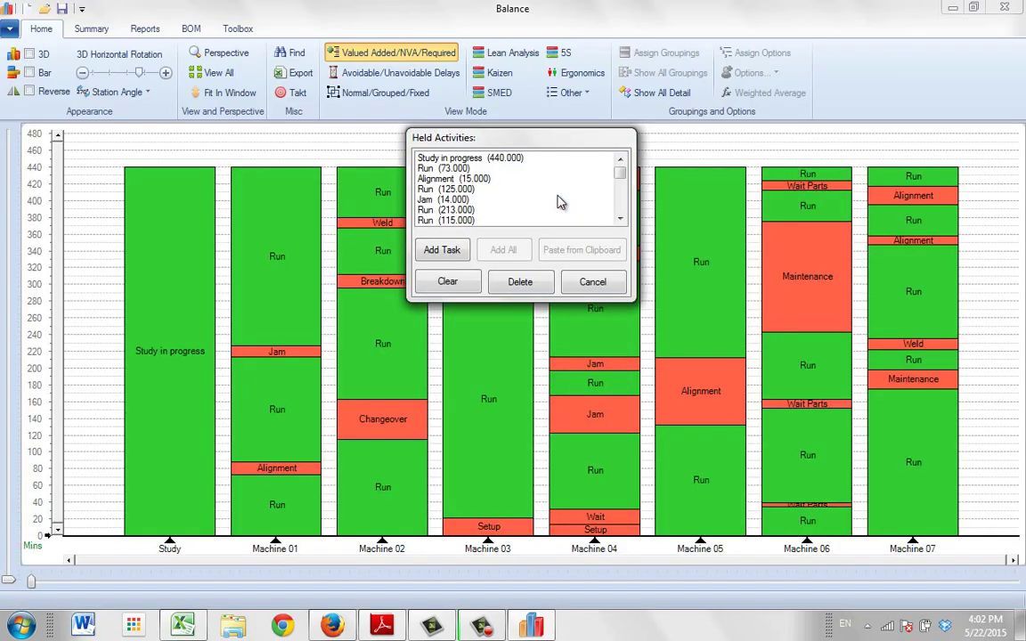
left_click(593, 281)
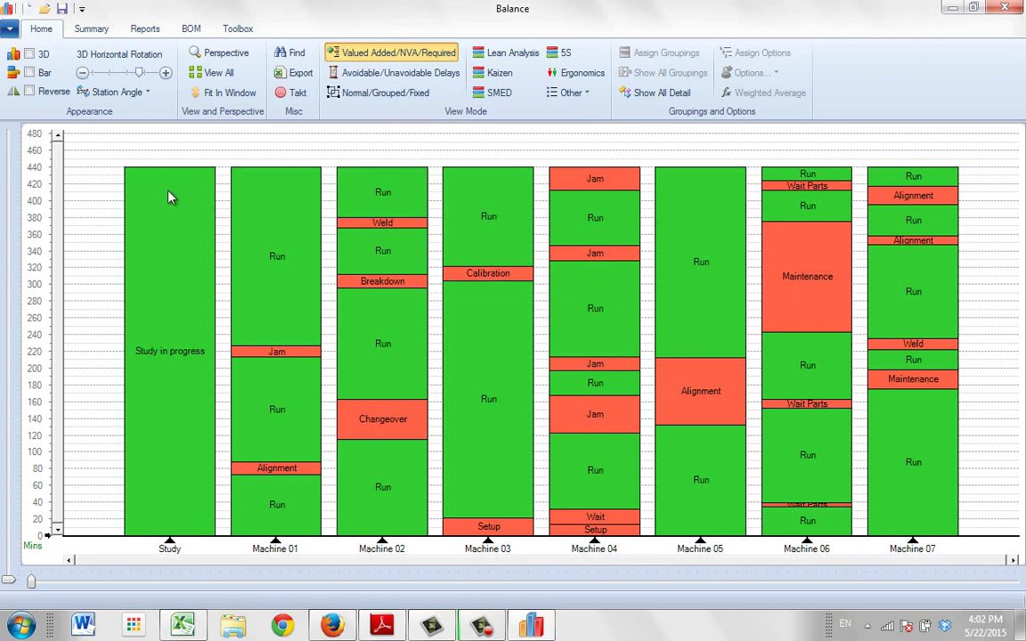
Check the unit of measure in the general options of Balance and close them
left_click(10, 29)
mouse_move(47, 514)
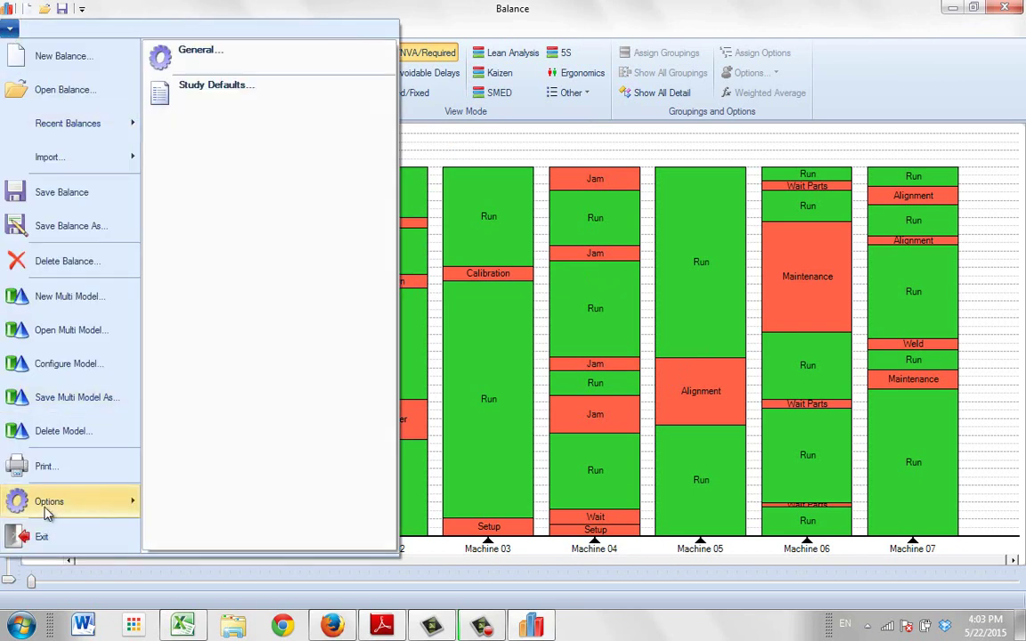
left_click(196, 53)
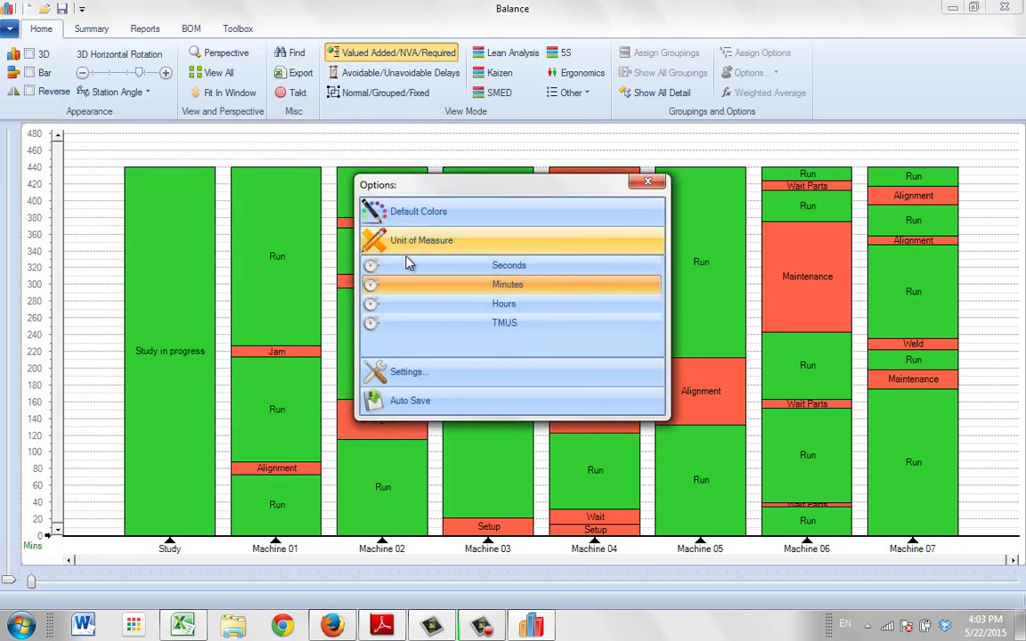
left_click(649, 182)
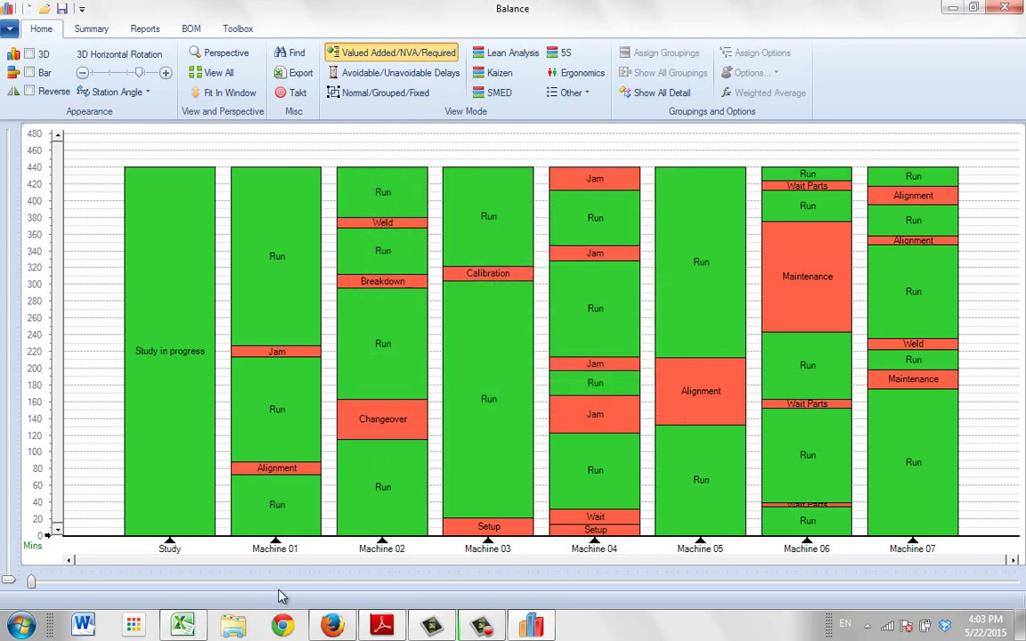
Inspect the value, start time and stop time of the run and downtime activities in the machine bars
mouse_move(297, 554)
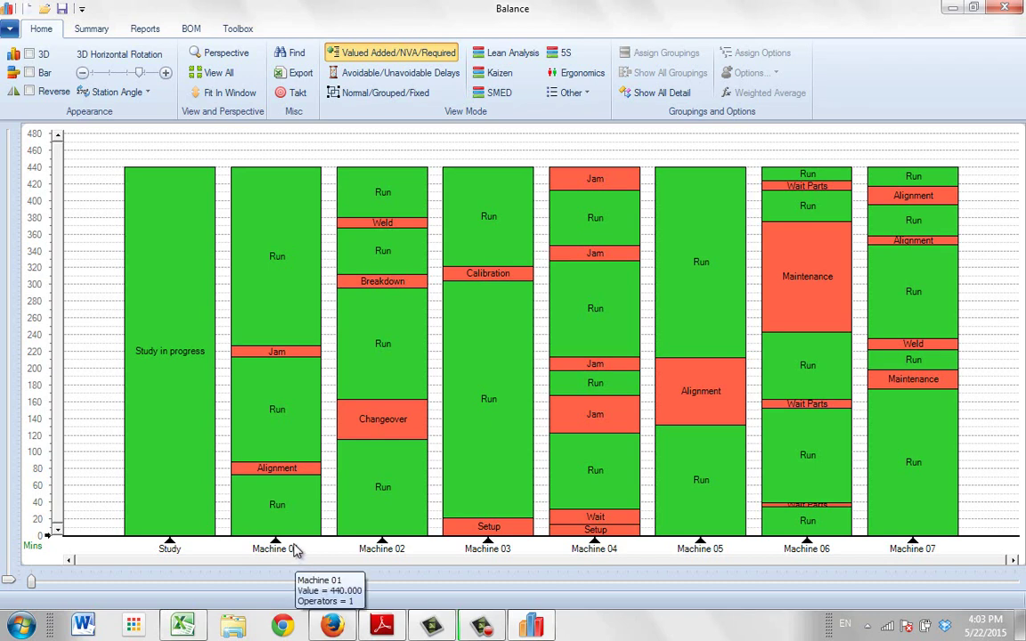
mouse_move(292, 533)
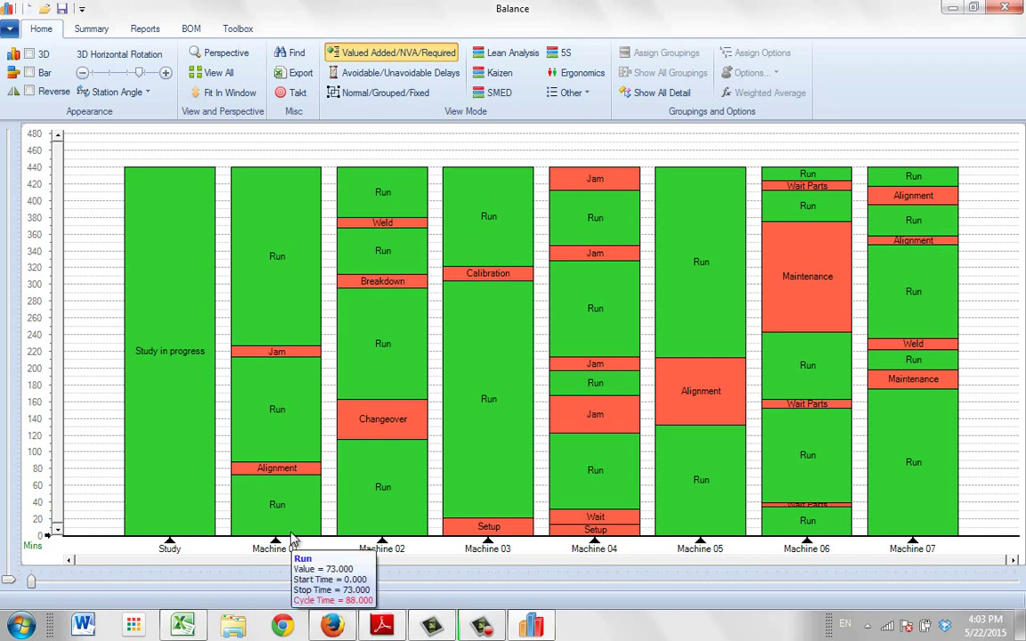
mouse_move(278, 470)
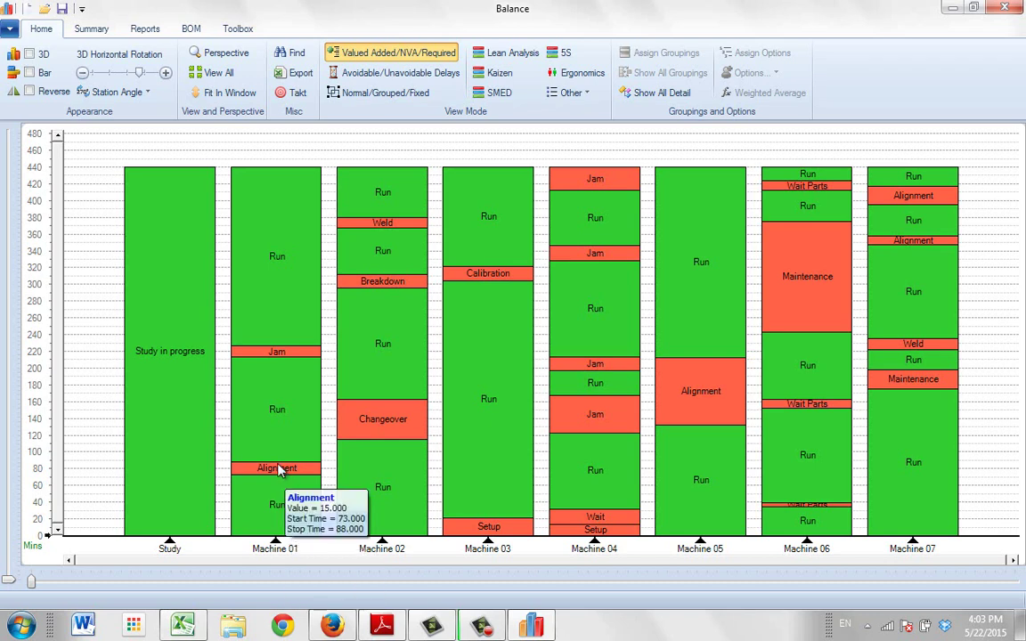
mouse_move(265, 495)
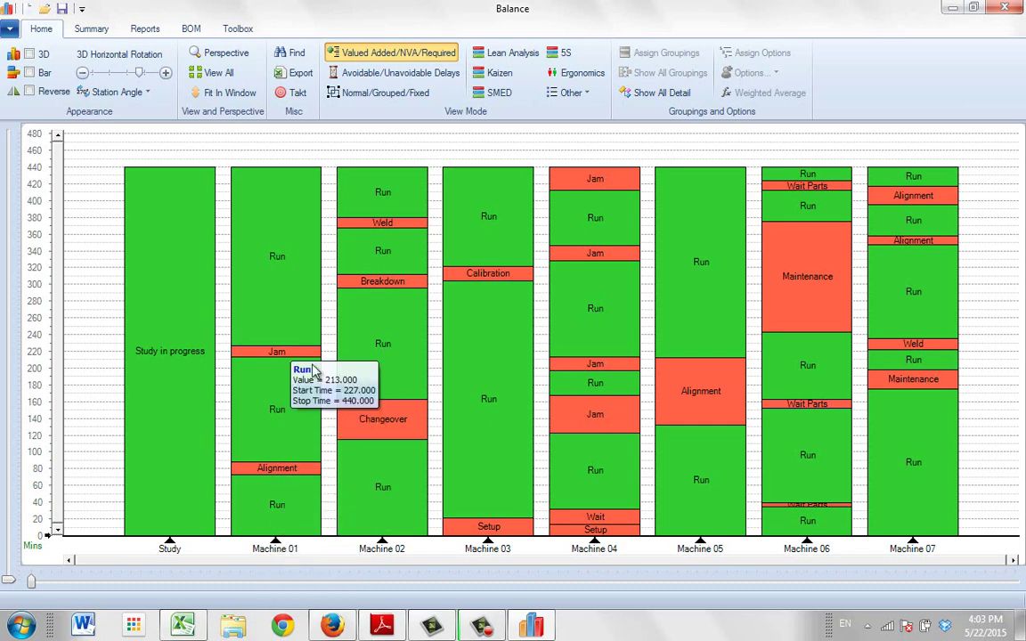
mouse_move(383, 443)
mouse_move(479, 486)
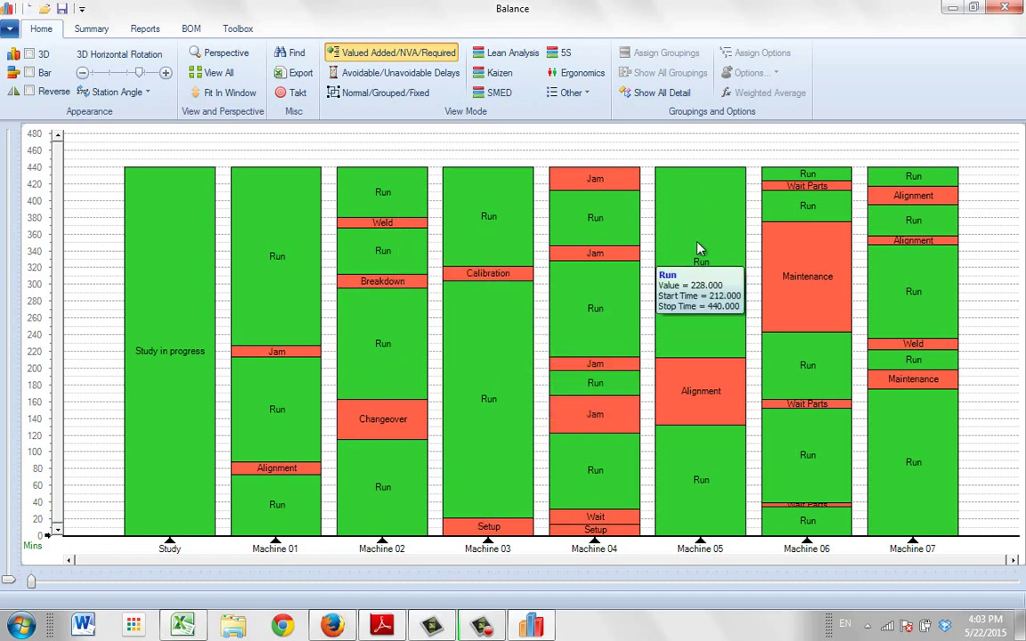
mouse_move(829, 484)
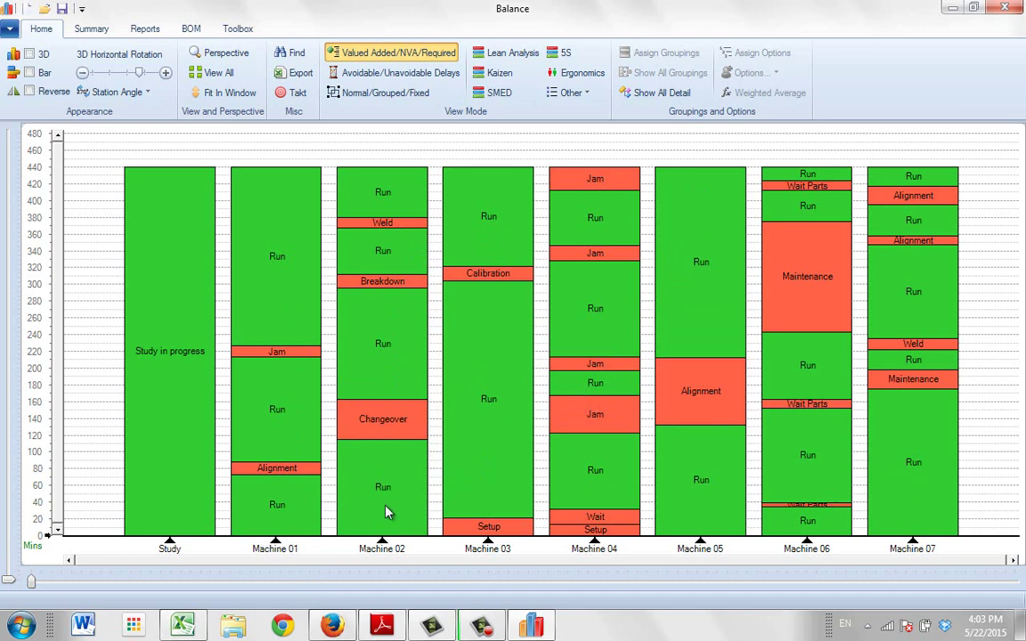
Generate the Production Study report and export it to Excel
left_click(147, 29)
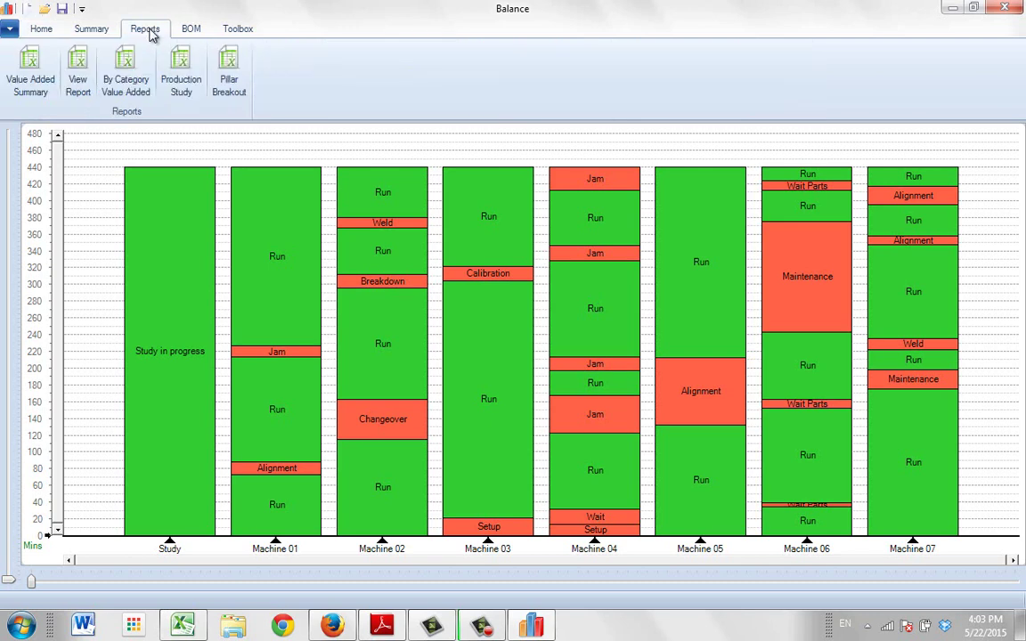
left_click(181, 82)
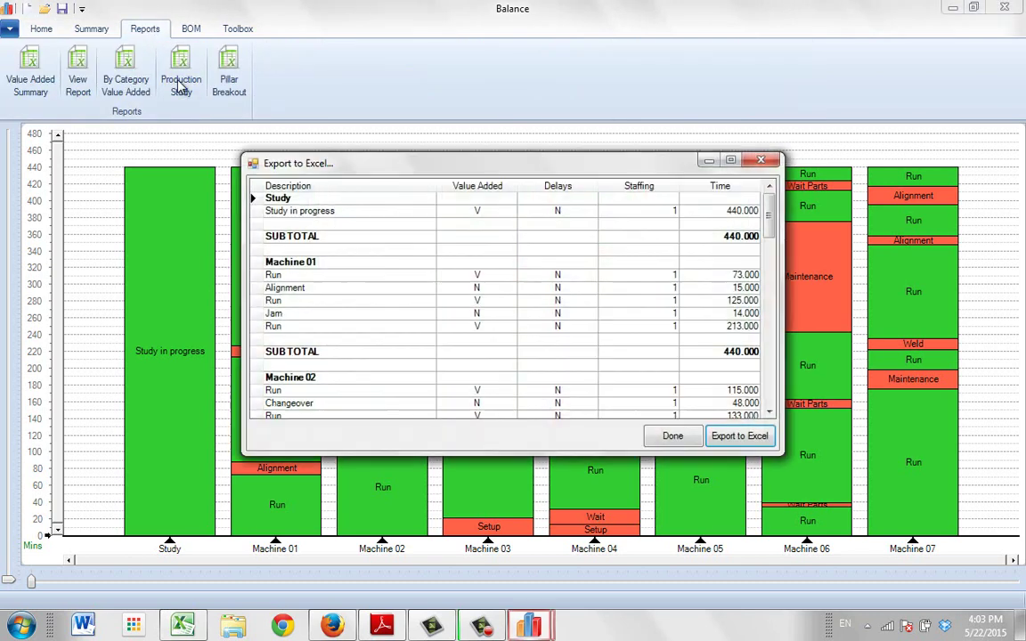
left_click(738, 438)
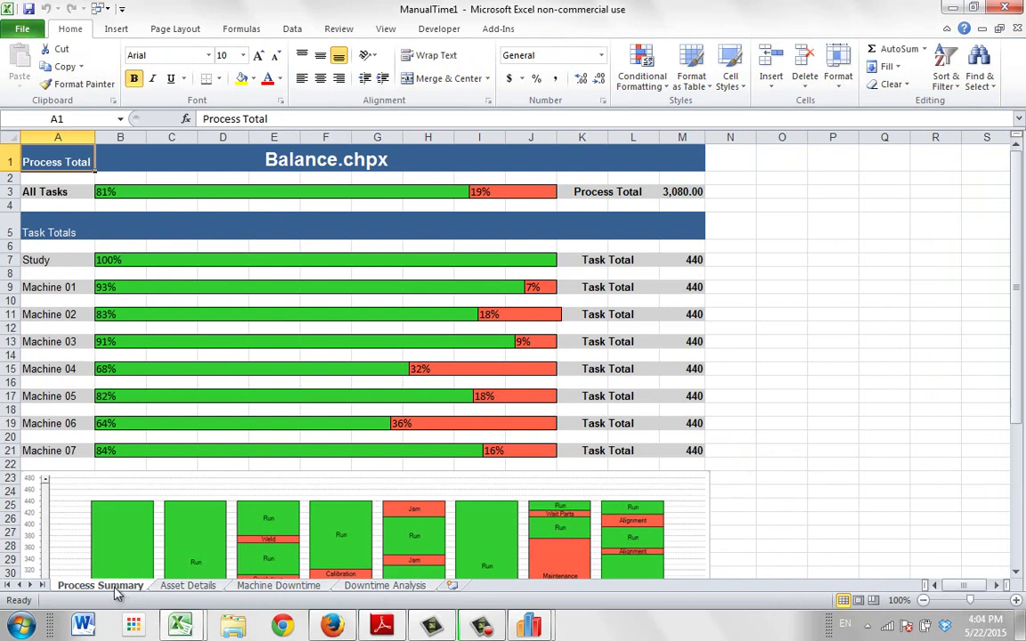
Examine the green and red percentage shares and the process total of the All Tasks row in the Process Summary
left_click(59, 191)
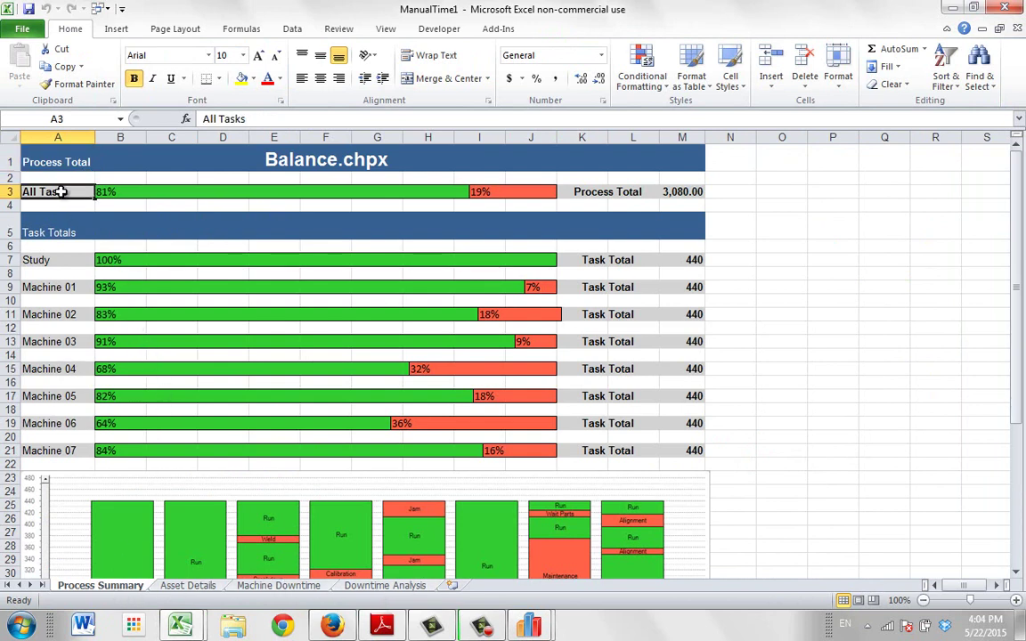
left_click(213, 192)
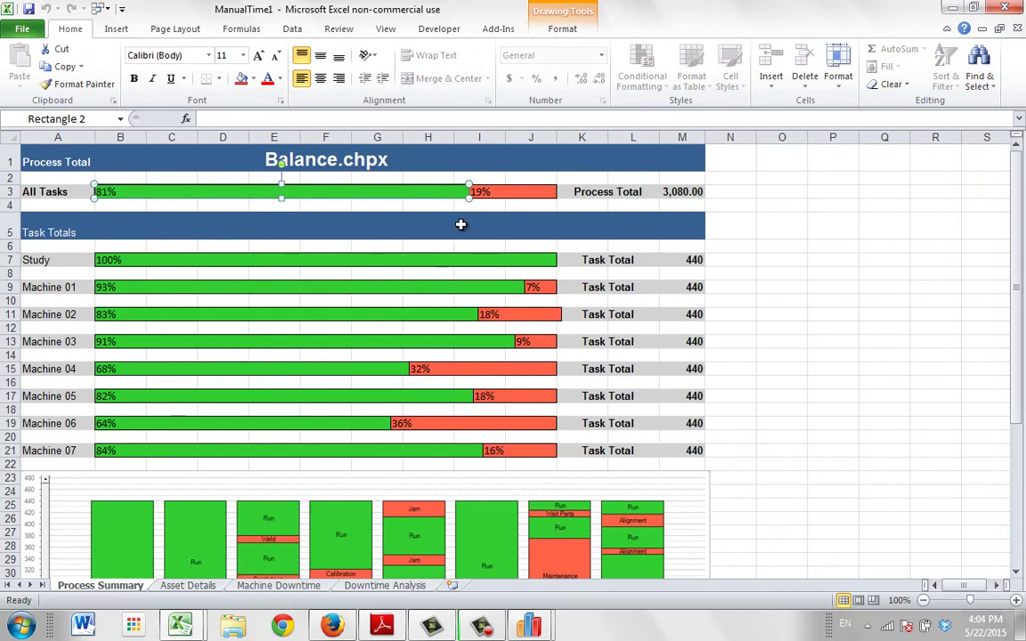
left_click(499, 193)
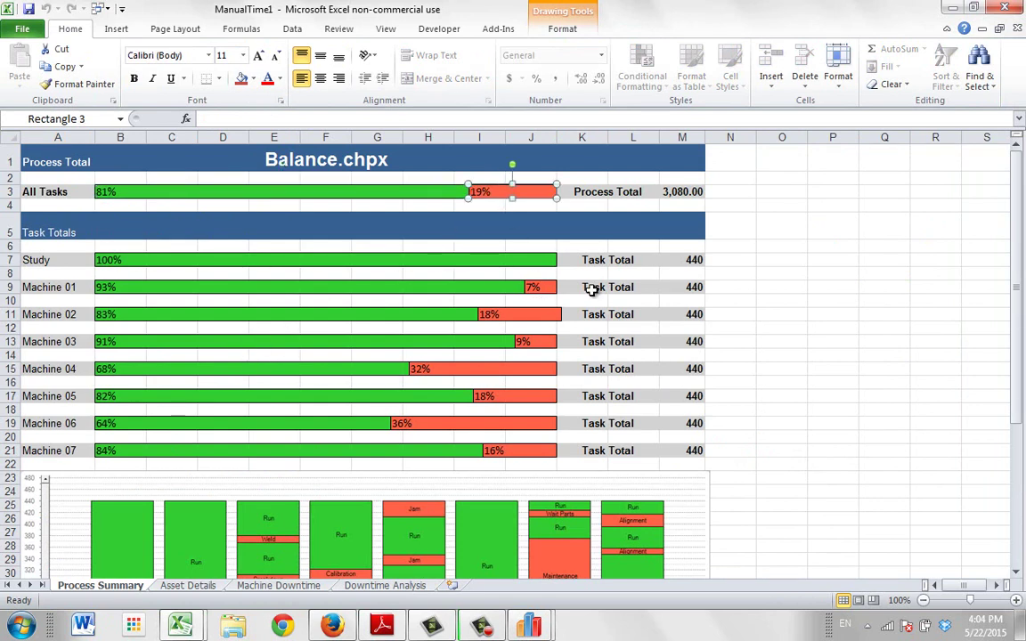
left_click(681, 194)
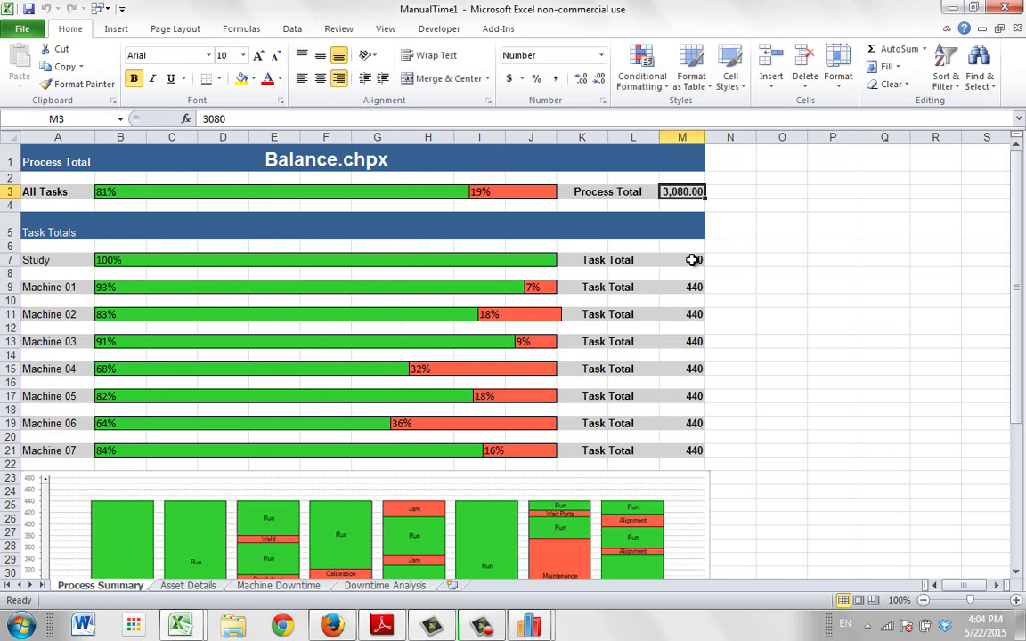
Examine the individual task totals for the Study and for Machine 01 through Machine 07
left_click(693, 260)
left_click(696, 287)
left_click(696, 315)
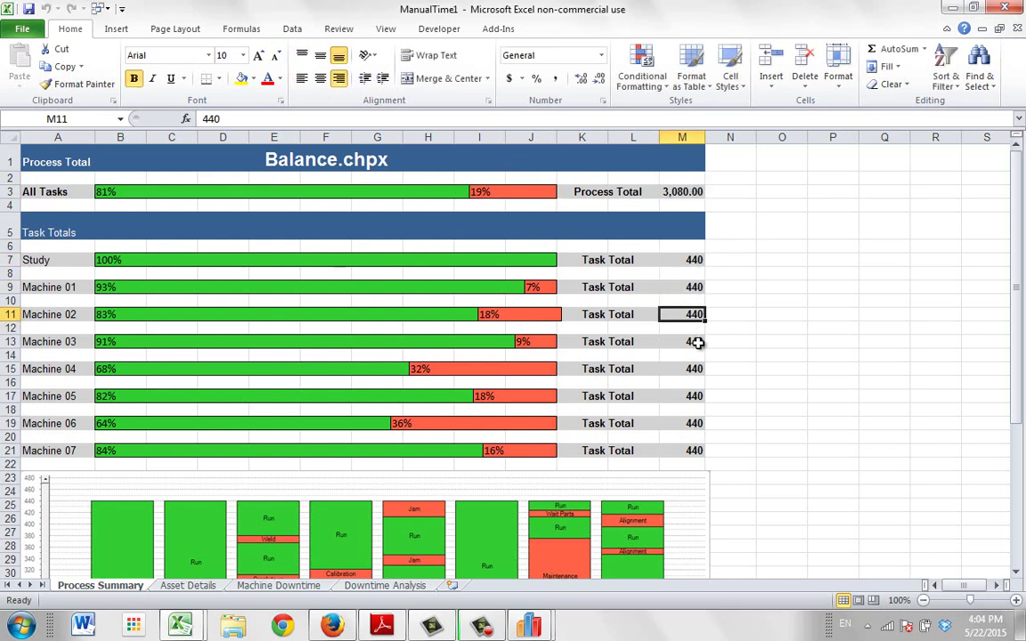
left_click(697, 342)
left_click(695, 369)
left_click(698, 396)
left_click(699, 424)
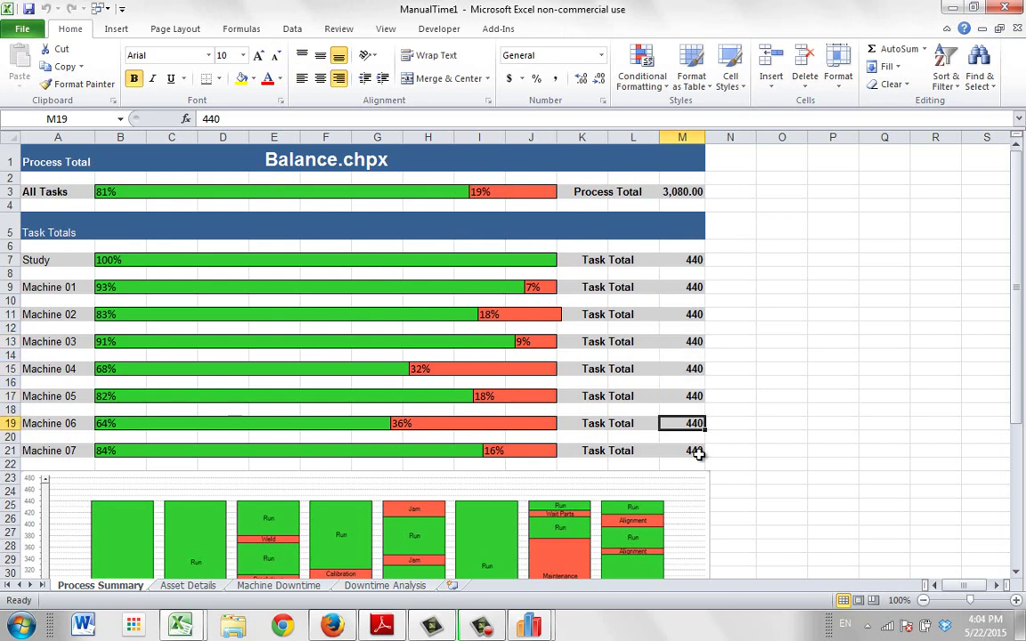
left_click(698, 452)
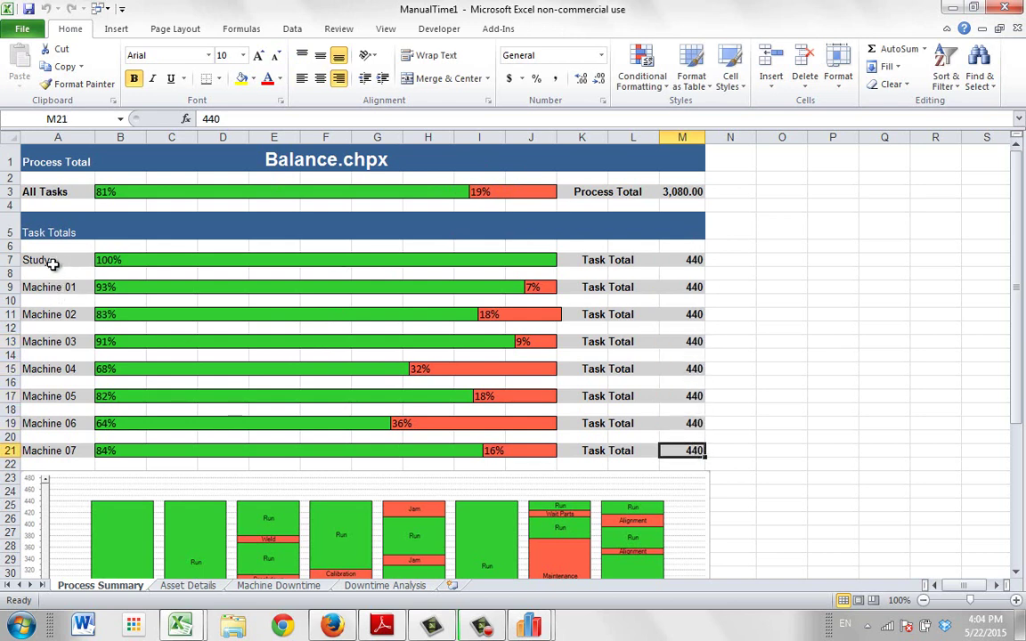
left_click_drag(55, 287, 42, 451)
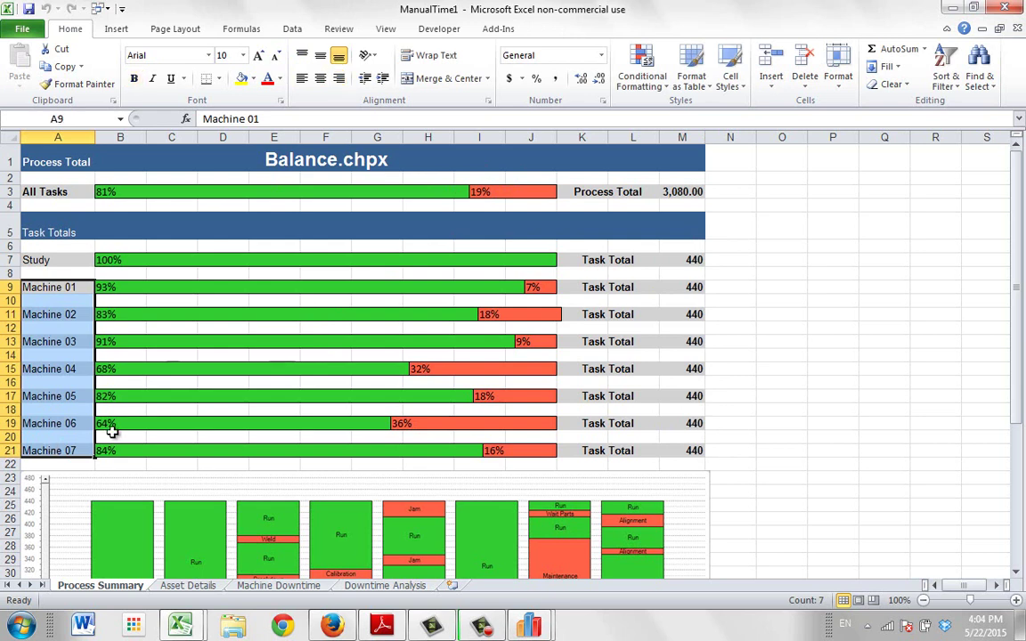
Review the machine bar chart in the Process Summary and the individual activities of Machine 01 in the Asset Details
left_click_drag(1021, 241, 1025, 383)
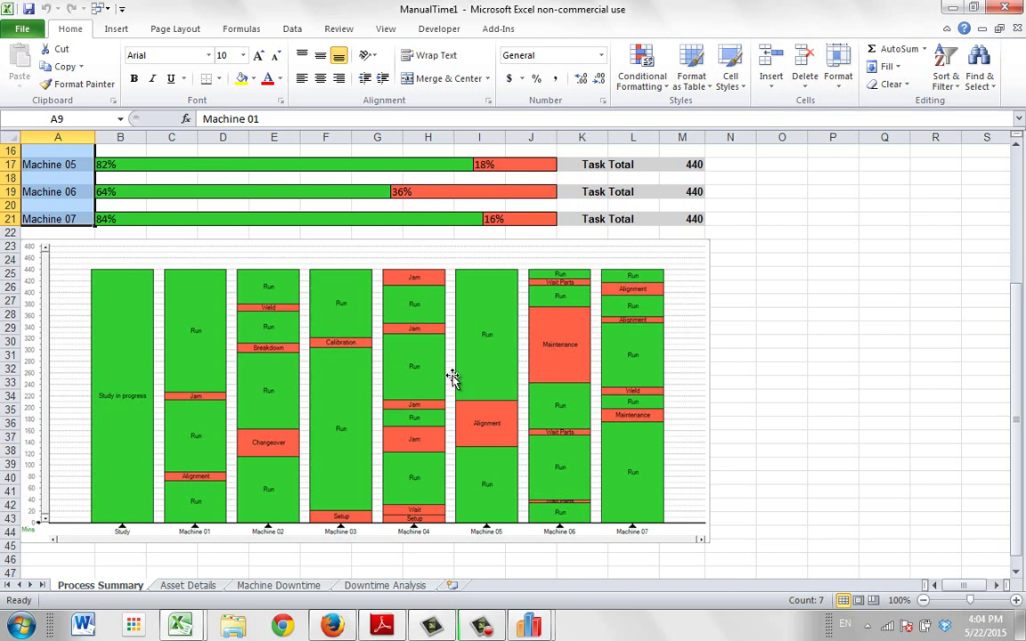
left_click(189, 586)
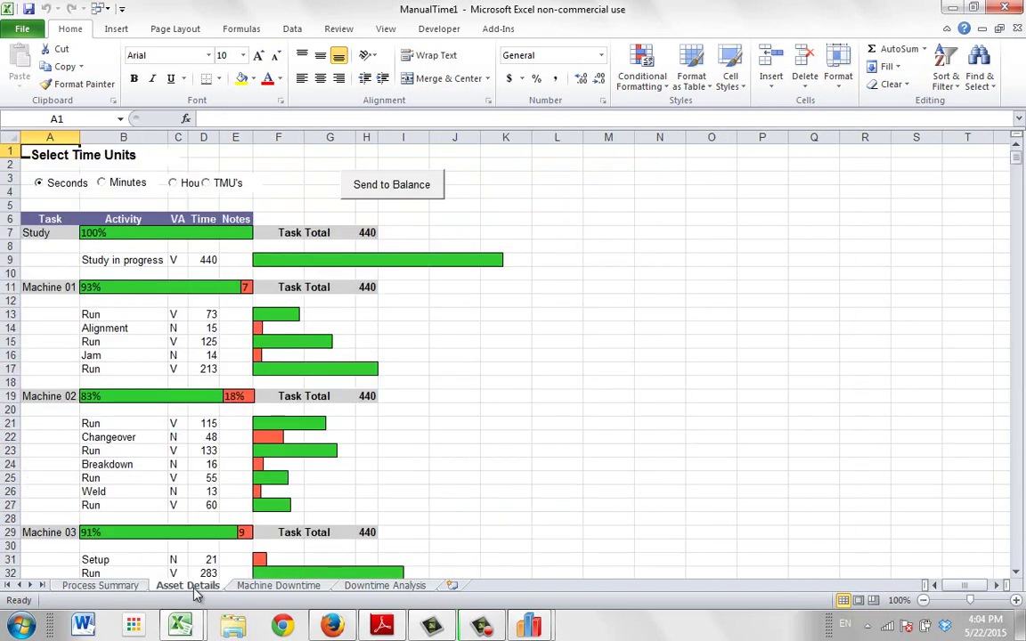
left_click(48, 287)
left_click(98, 317)
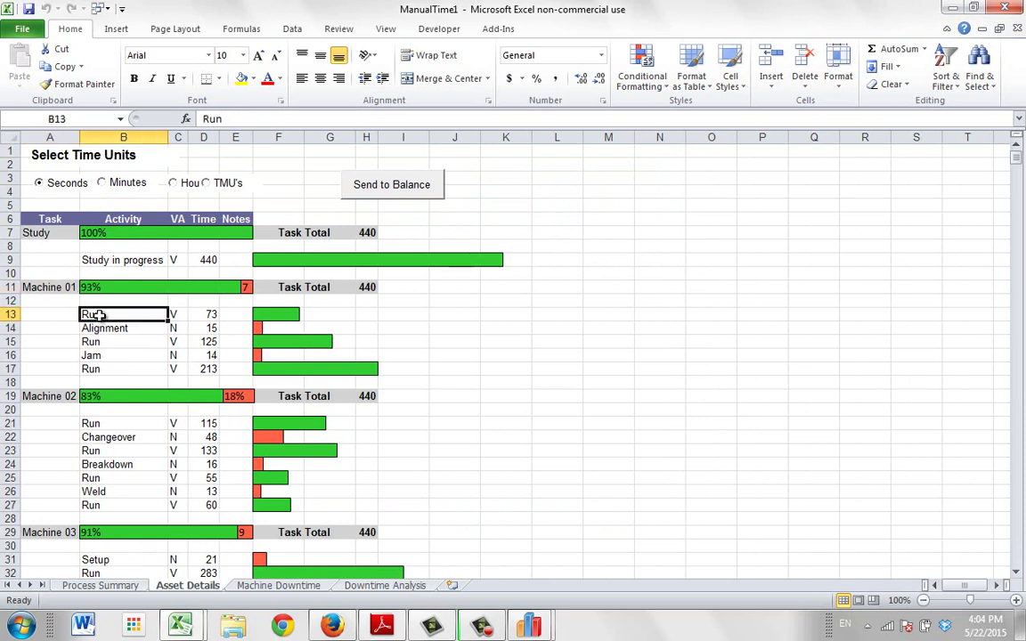
left_click(107, 328)
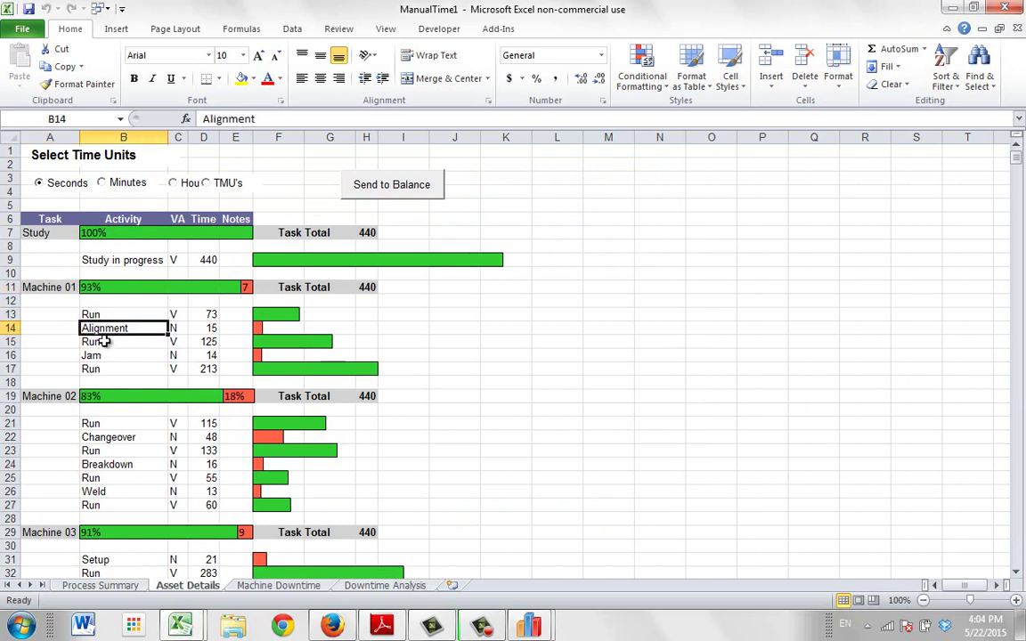
left_click(103, 341)
left_click(105, 356)
left_click(104, 369)
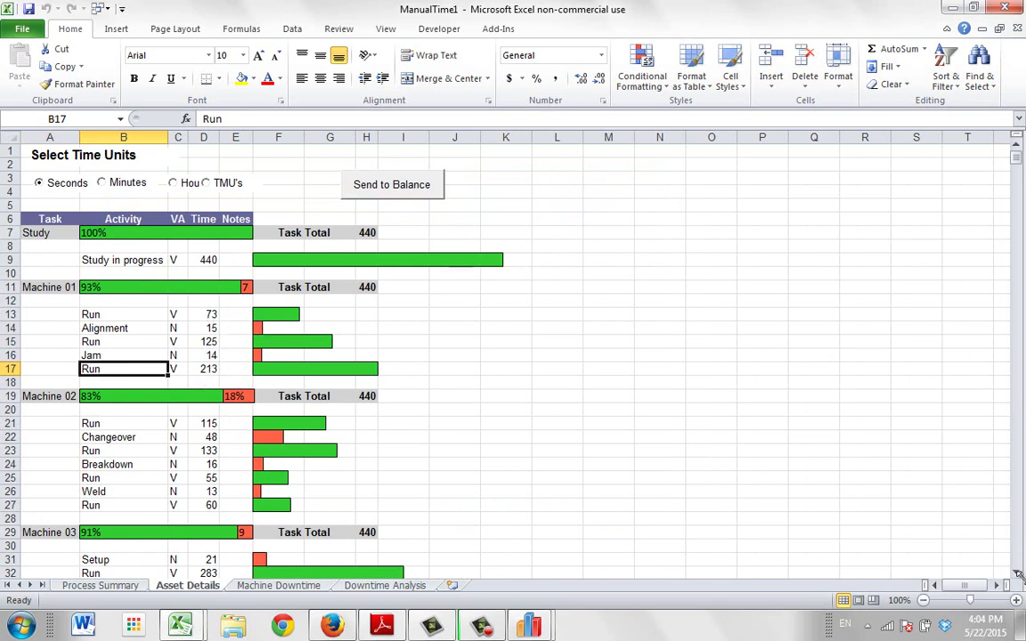
Examine the green run bars and the red Alignment downtime bar of Machine 01 in the Asset Details
left_click(271, 371)
left_click(275, 342)
left_click(277, 316)
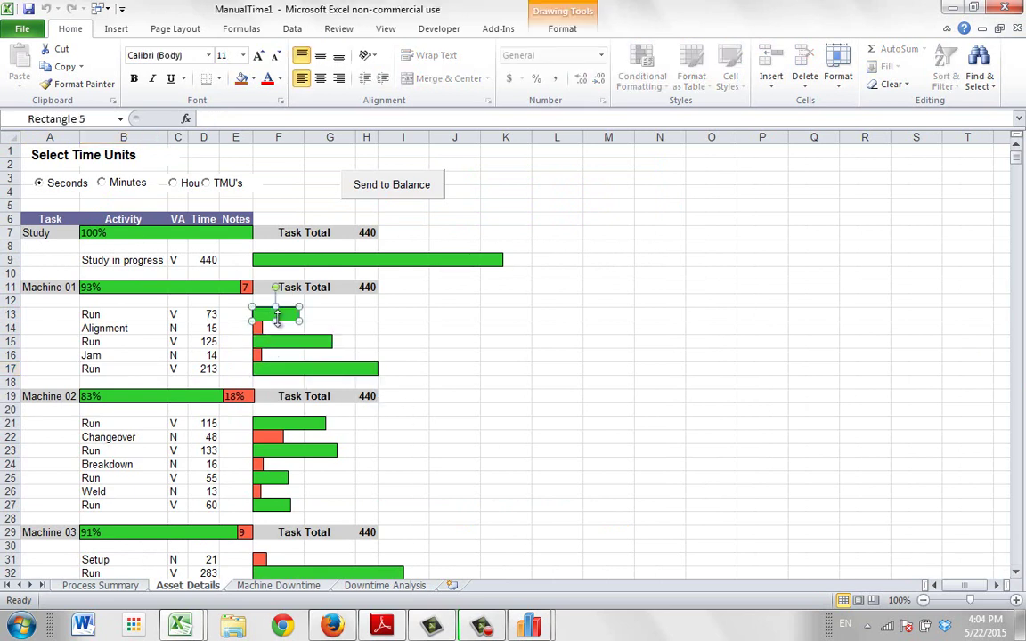
left_click(268, 342)
left_click(268, 369)
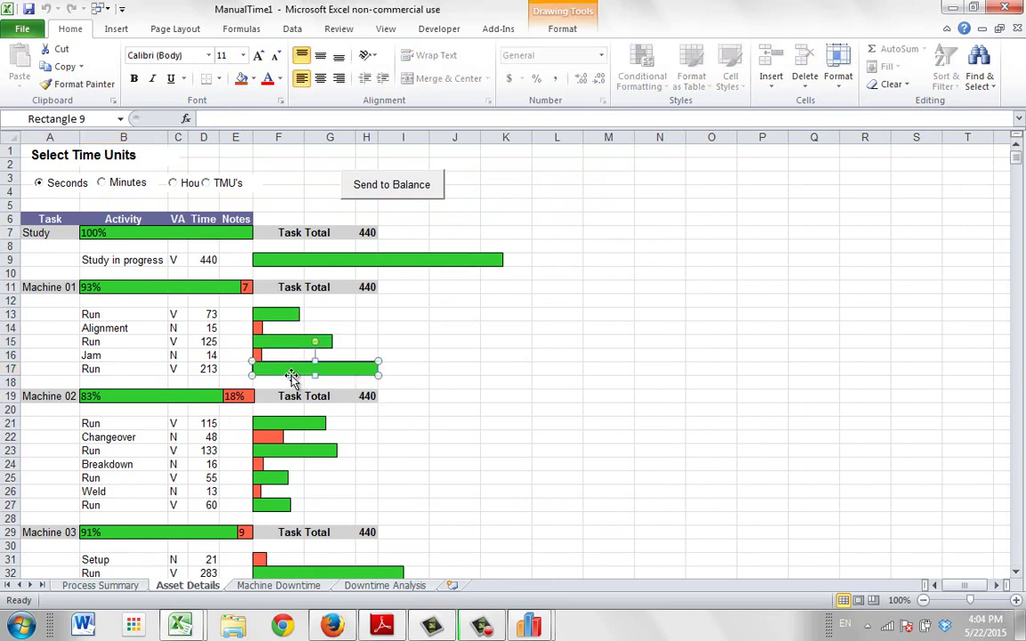
left_click(256, 329)
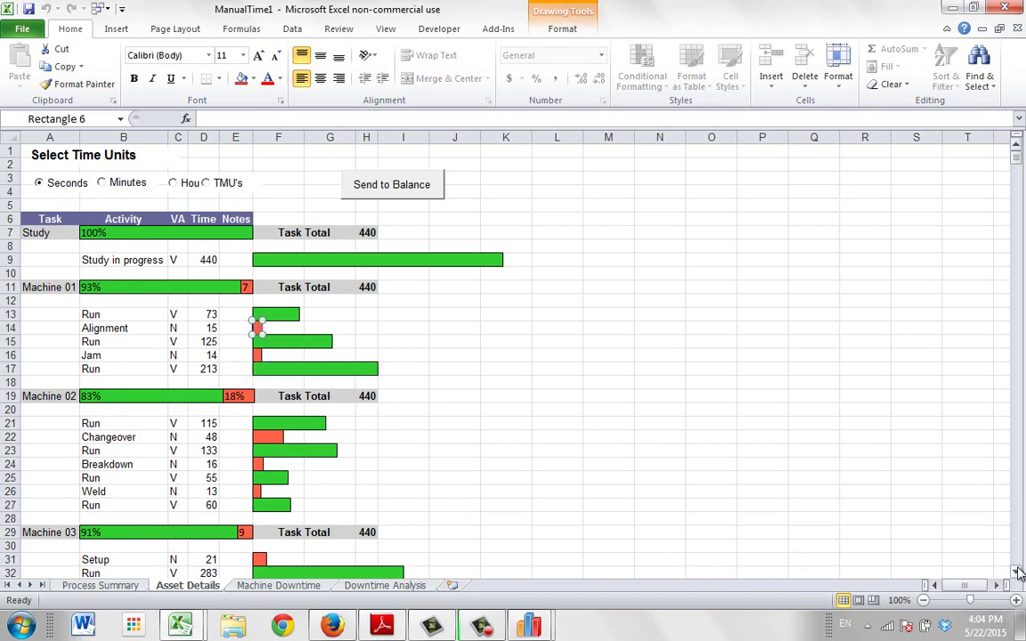
Review the activity times and bars of Machine 02 through Machine 07 in the Asset Details
scroll(1018, 575, "down", 7)
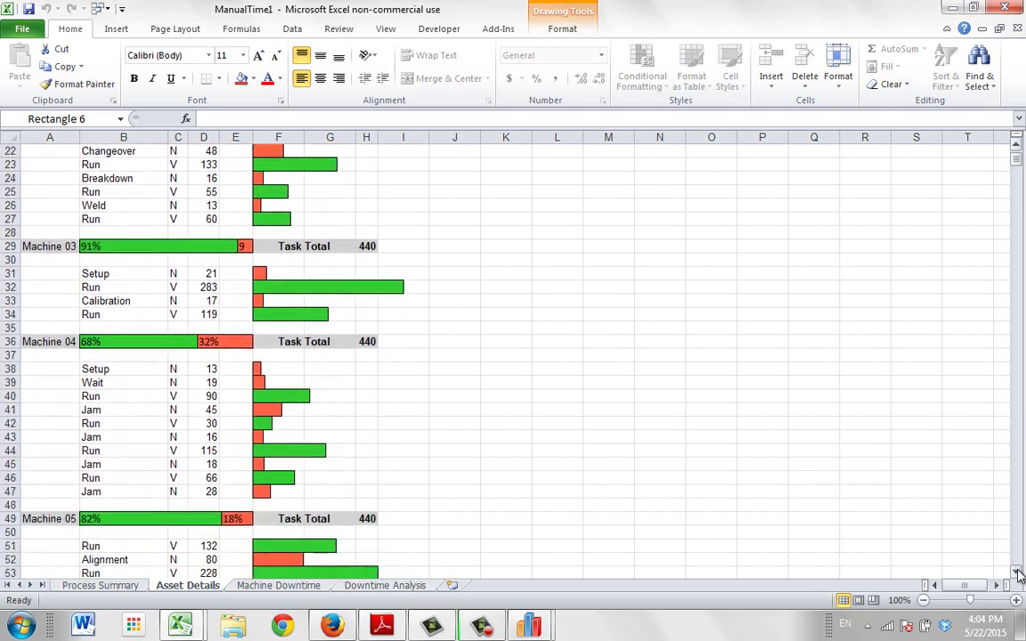
scroll(1018, 574, "down", 7)
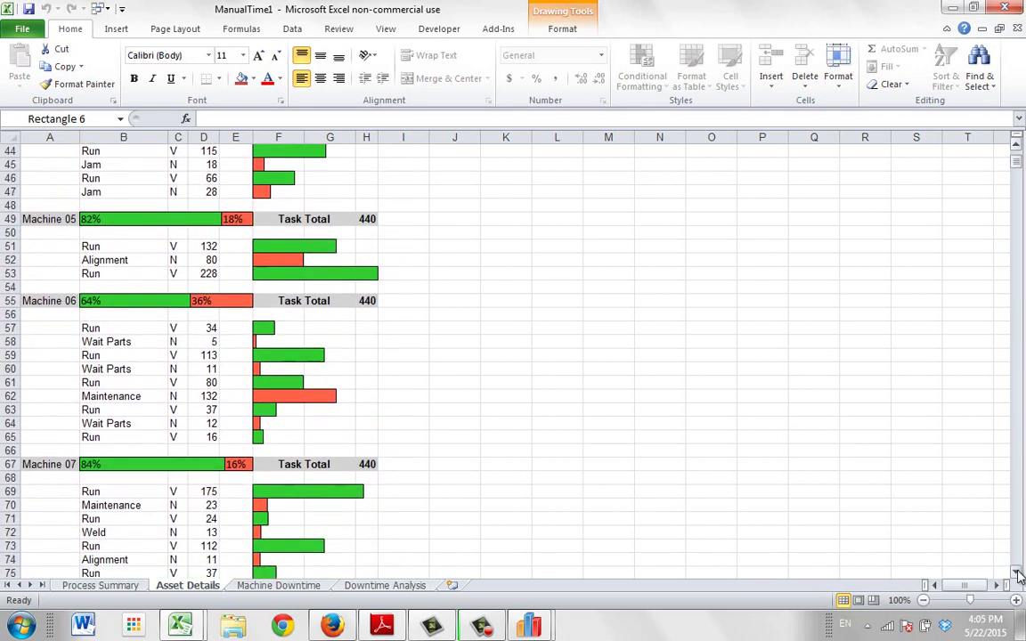
scroll(1019, 575, "down", 3)
Examine Machine 06 in the Machine Downtime report: its run and downtime shares and its Maintenance and Wait Parts activities
left_click(279, 585)
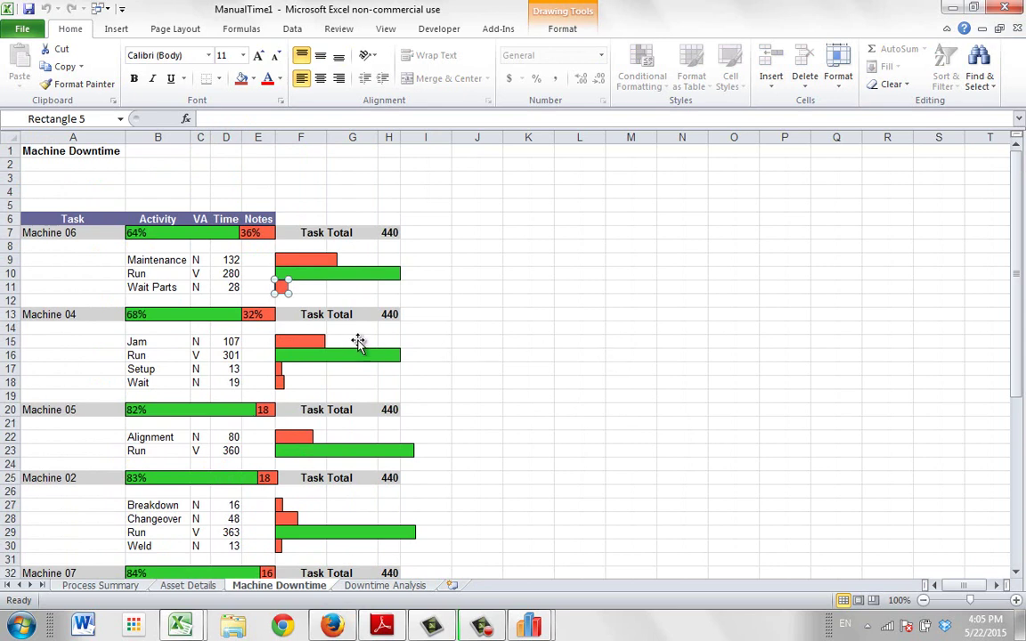
left_click(74, 233)
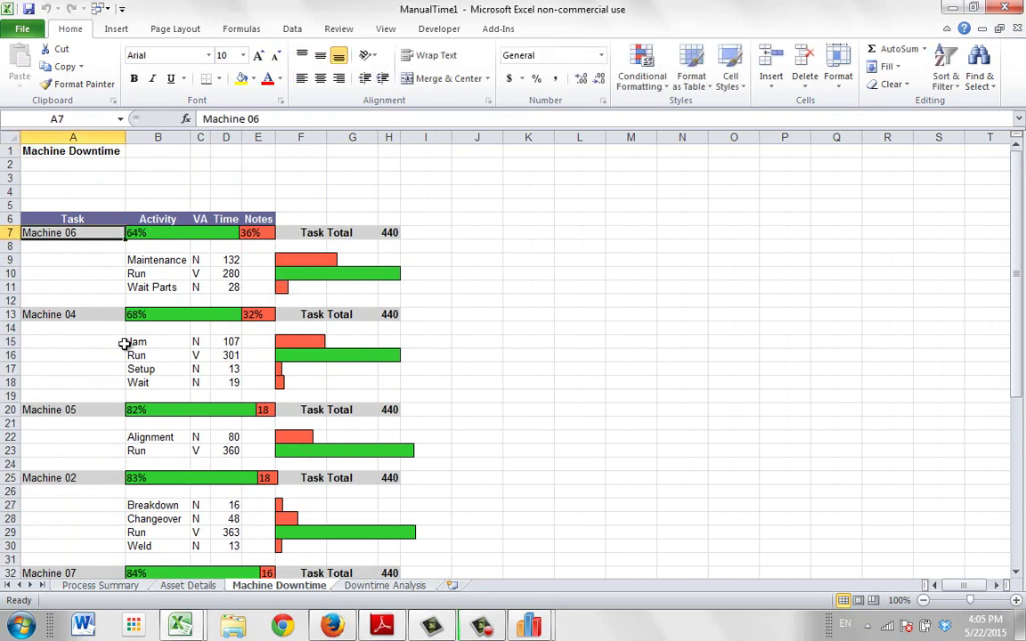
left_click(174, 234)
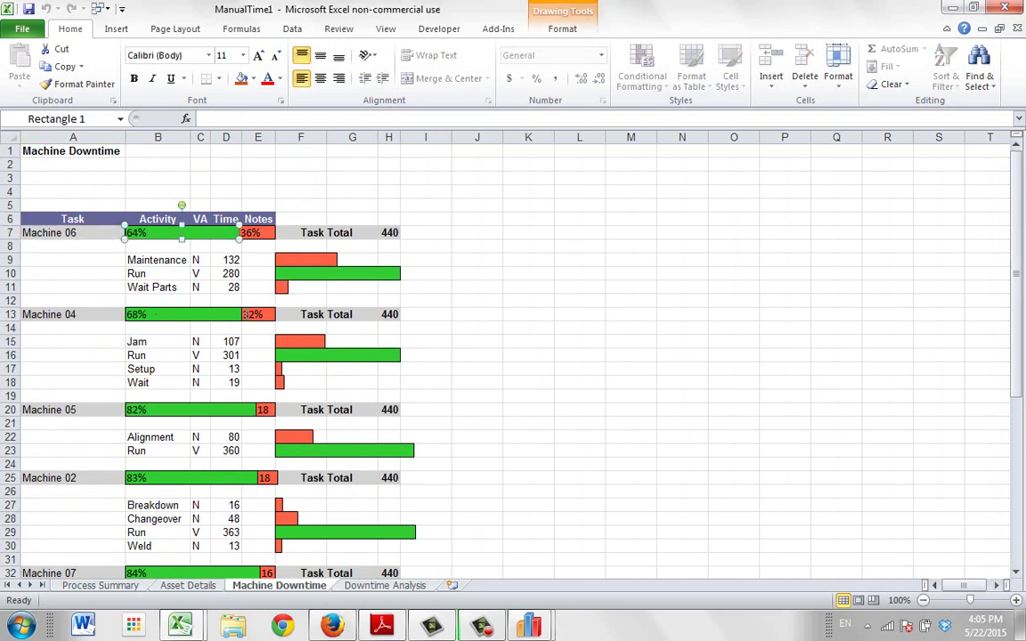
left_click(255, 233)
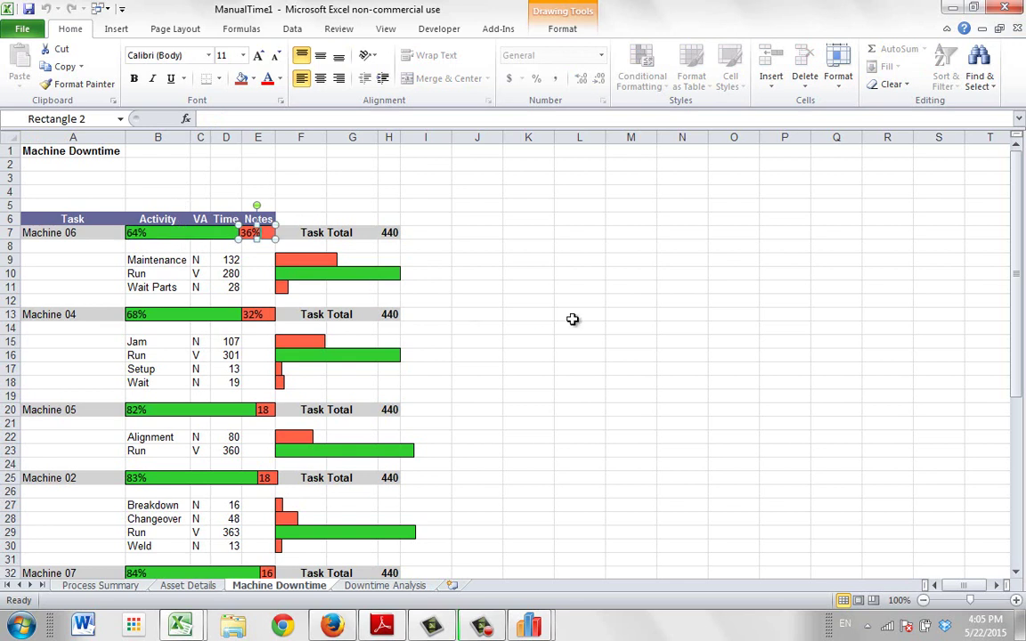
left_click(162, 260)
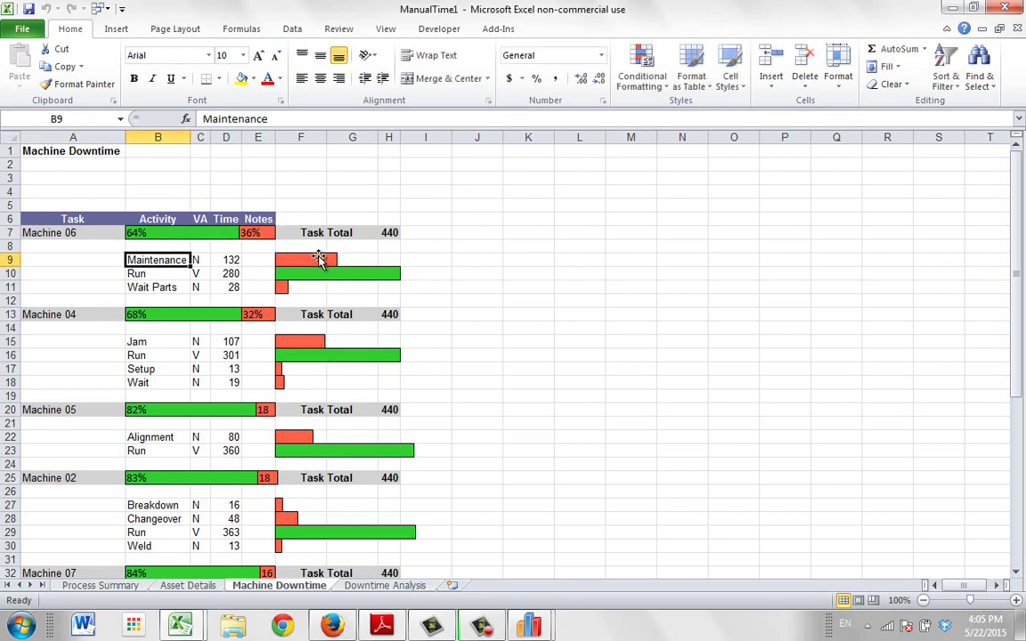
left_click(162, 286)
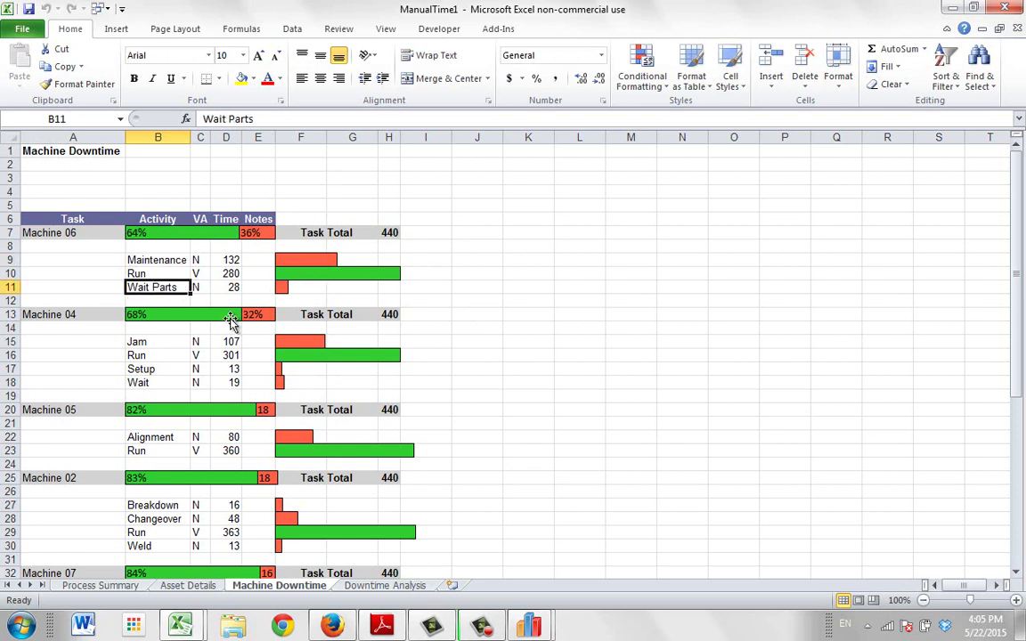
left_click(281, 290)
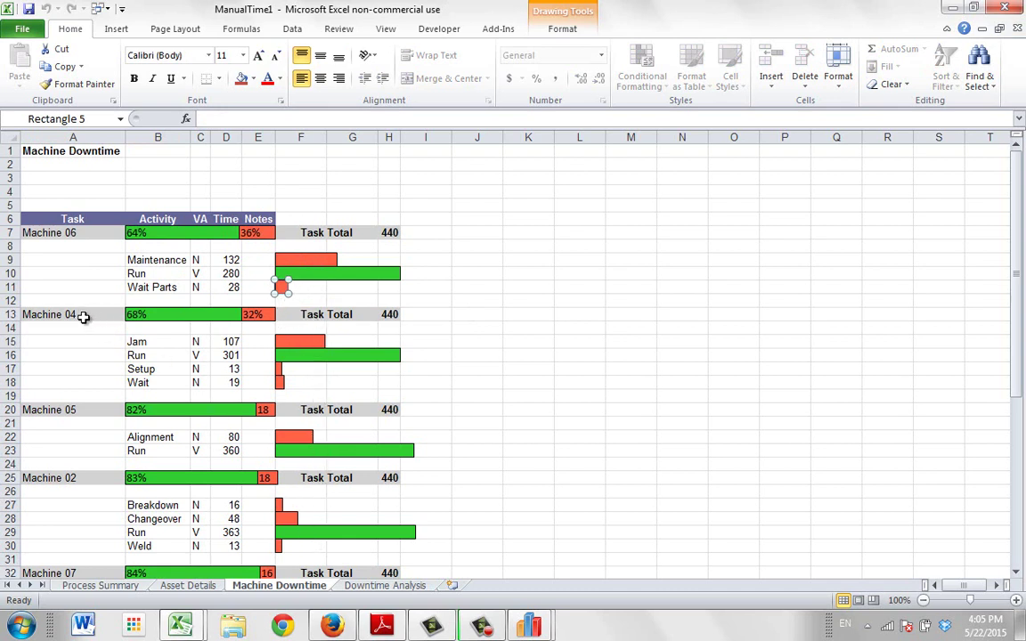
Compare the run and downtime shares of Machine 04, Machine 05, Machine 02 and the machines ranked below them in the Machine Downtime report
left_click(124, 312)
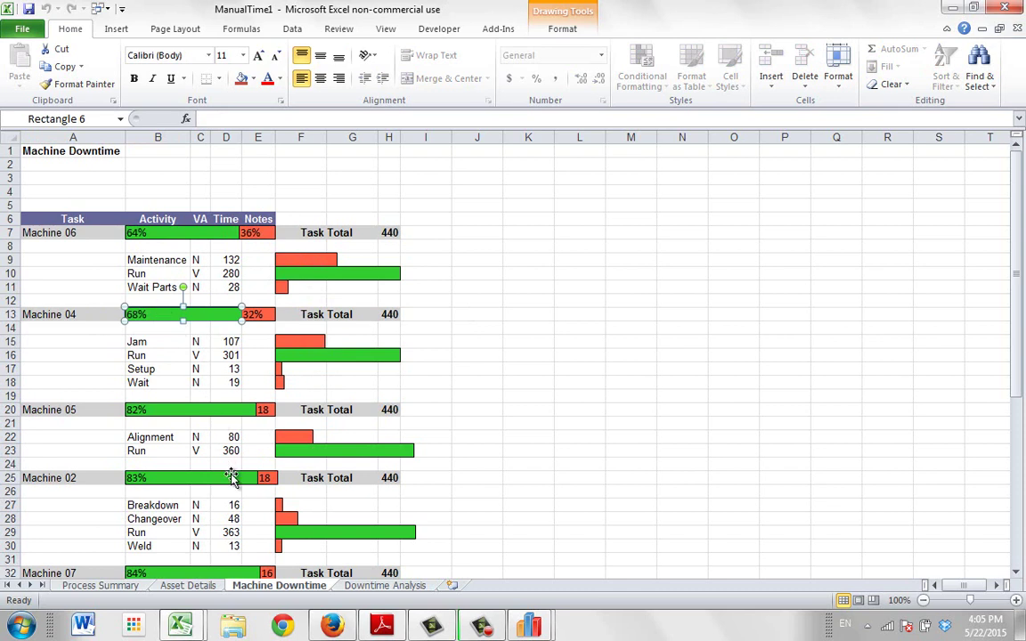
left_click(174, 412)
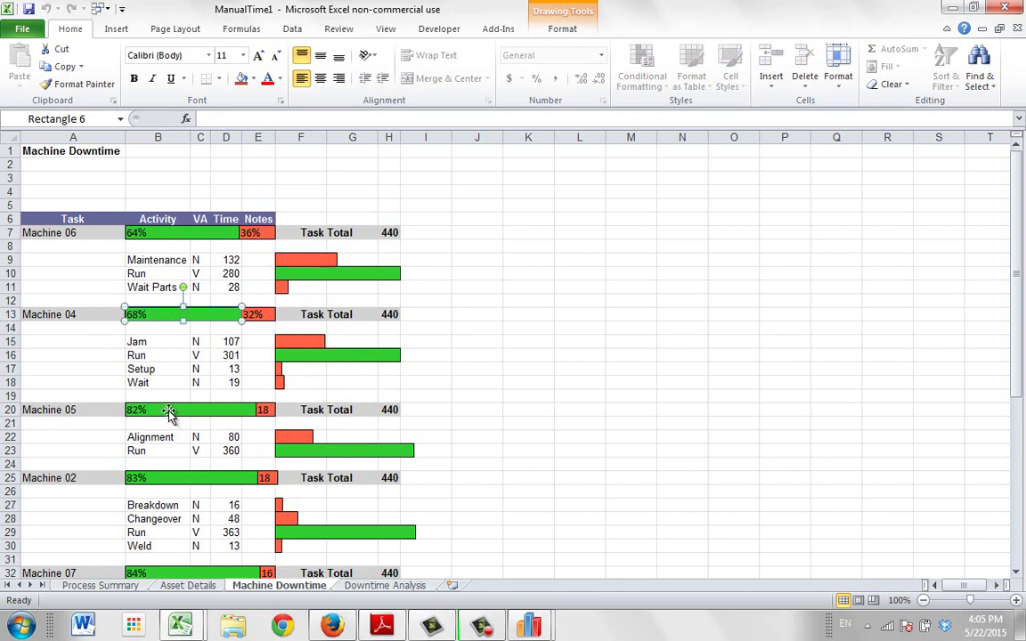
left_click(269, 317)
left_click(264, 409)
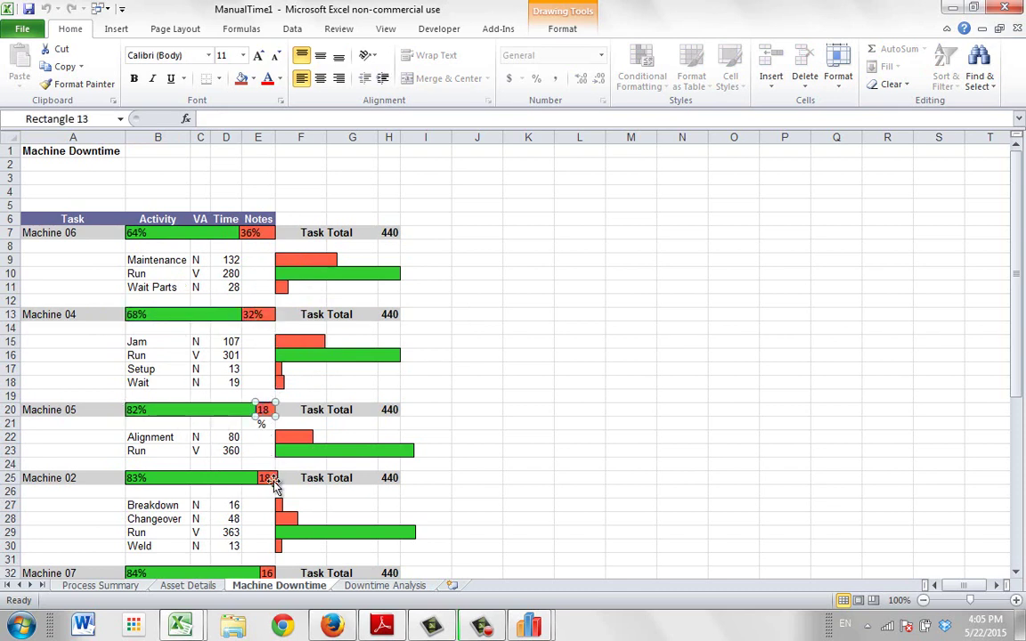
left_click(264, 478)
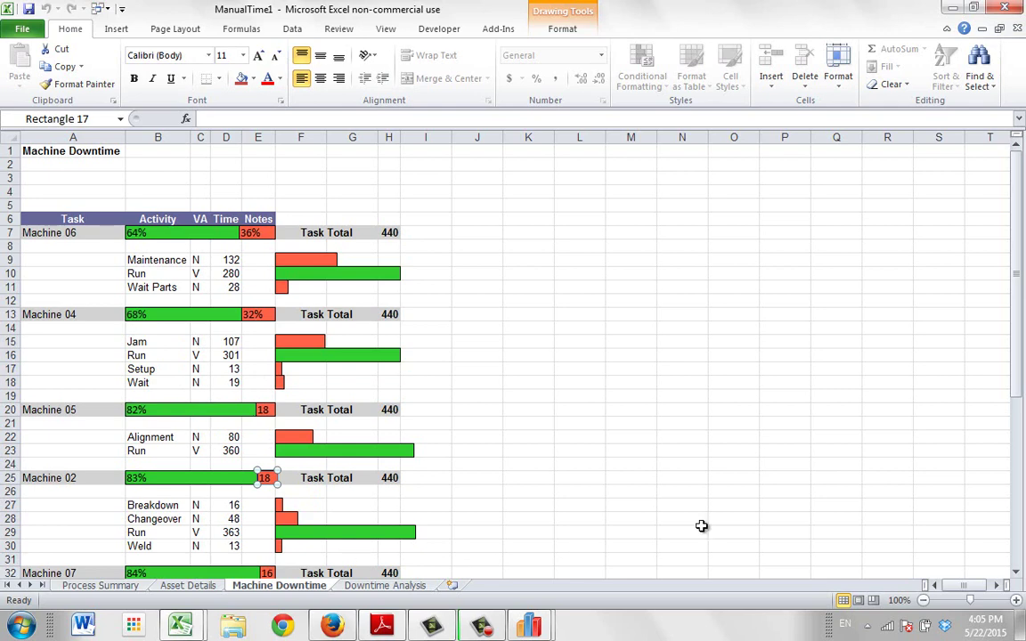
left_click(1016, 573)
left_click(1015, 573)
scroll(1015, 573, "down", 3)
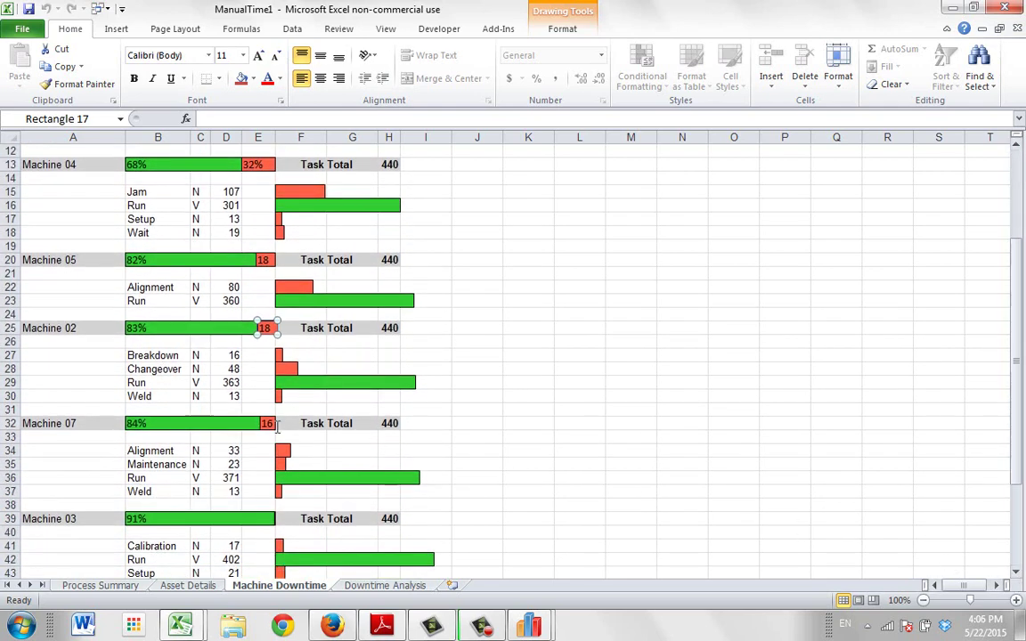
left_click(1016, 574)
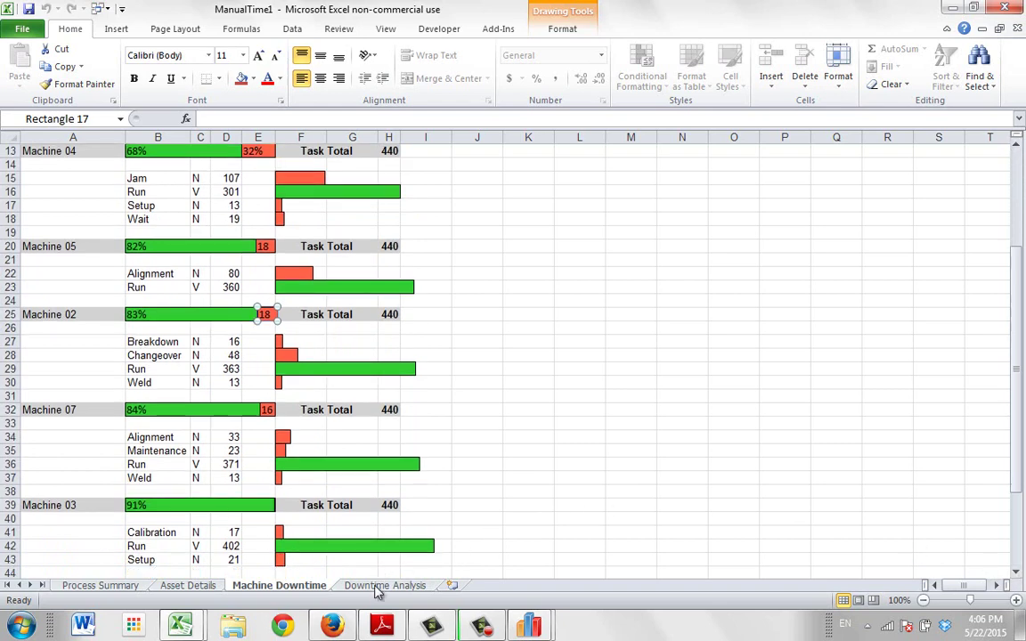
Check the Total Downtime and Percent Downtime values in the Downtime Analysis
left_click(384, 585)
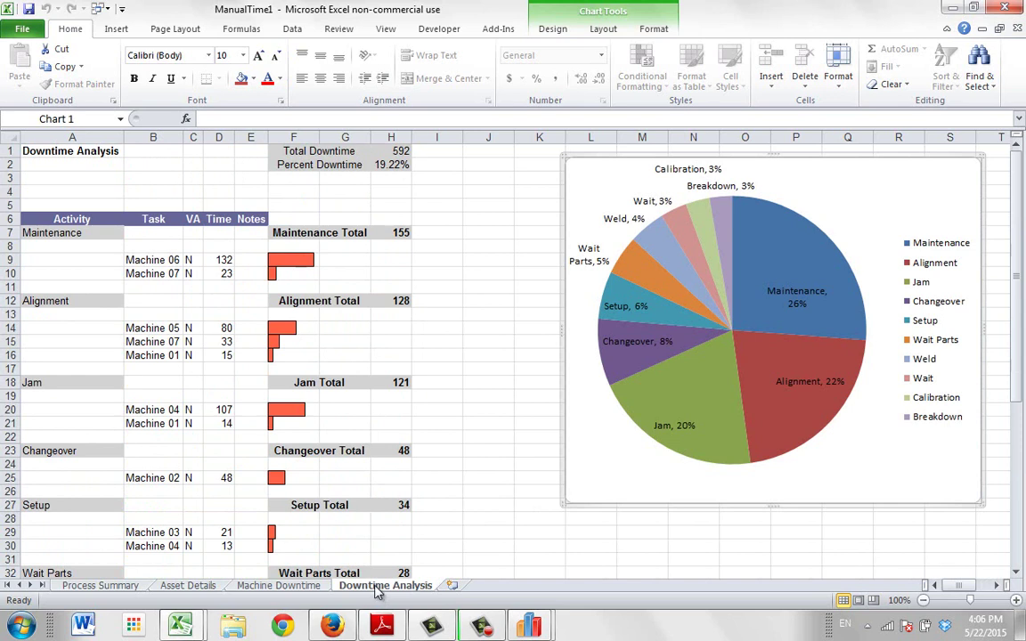
left_click(385, 150)
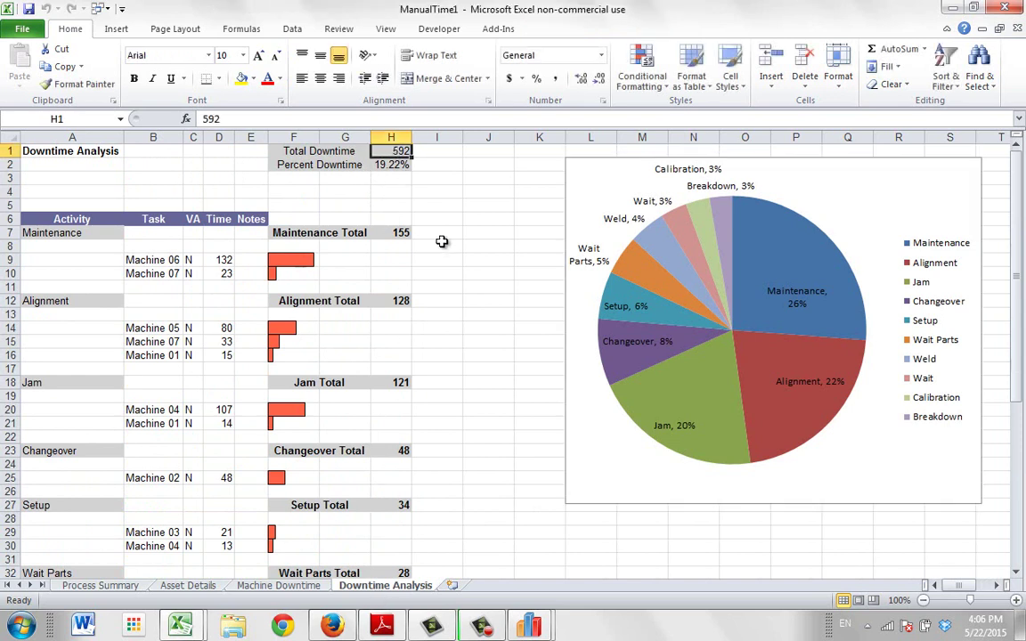
left_click(391, 165)
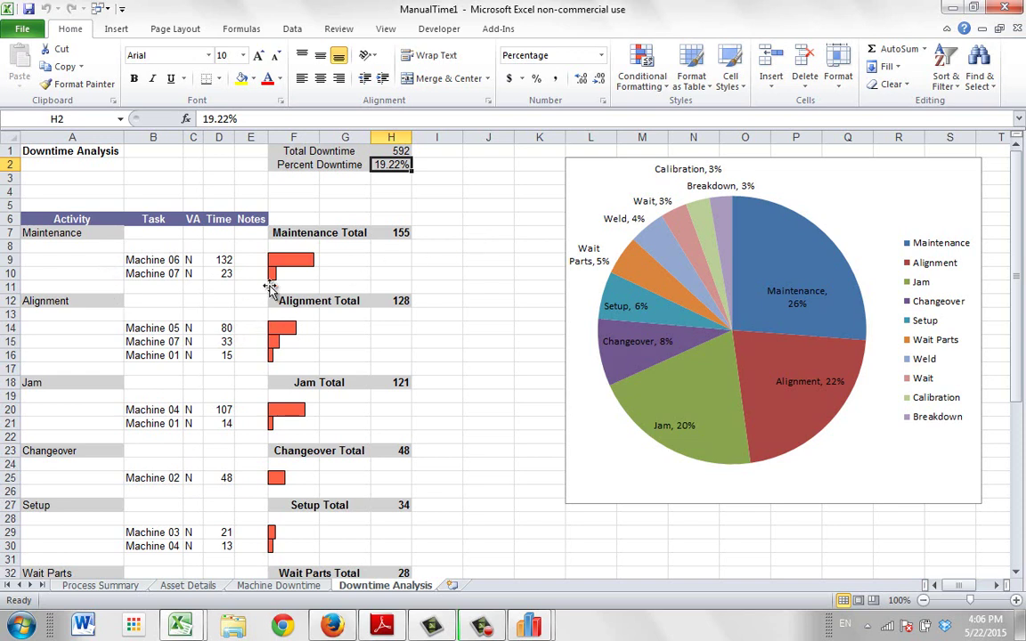
Examine the Maintenance downtime of Machine 06 and Machine 07 and the pie chart of downtime causes in the Downtime Analysis
left_click(89, 233)
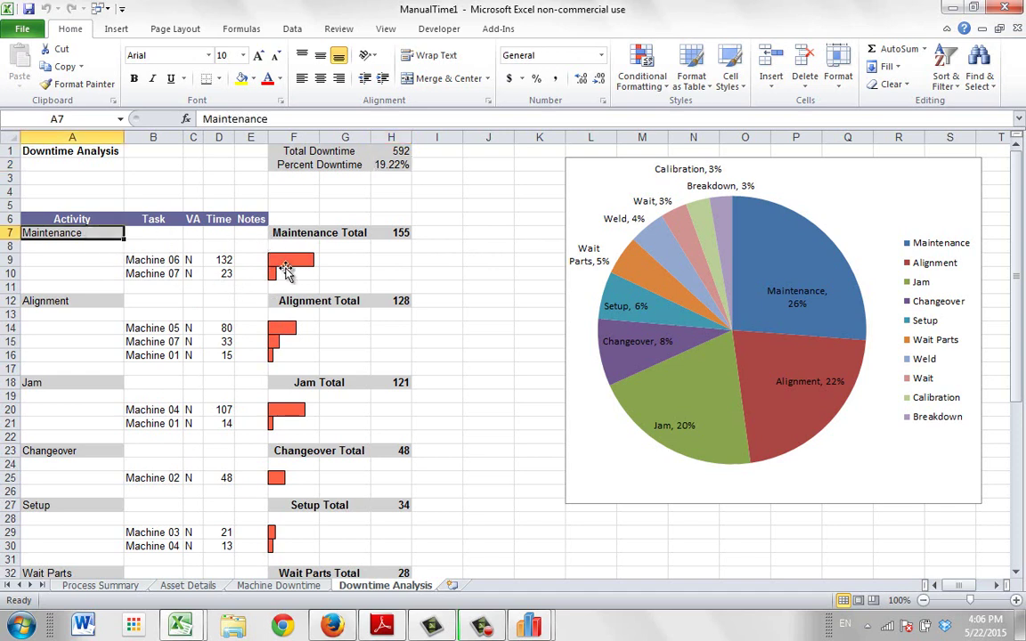
left_click(214, 260)
left_click(152, 260)
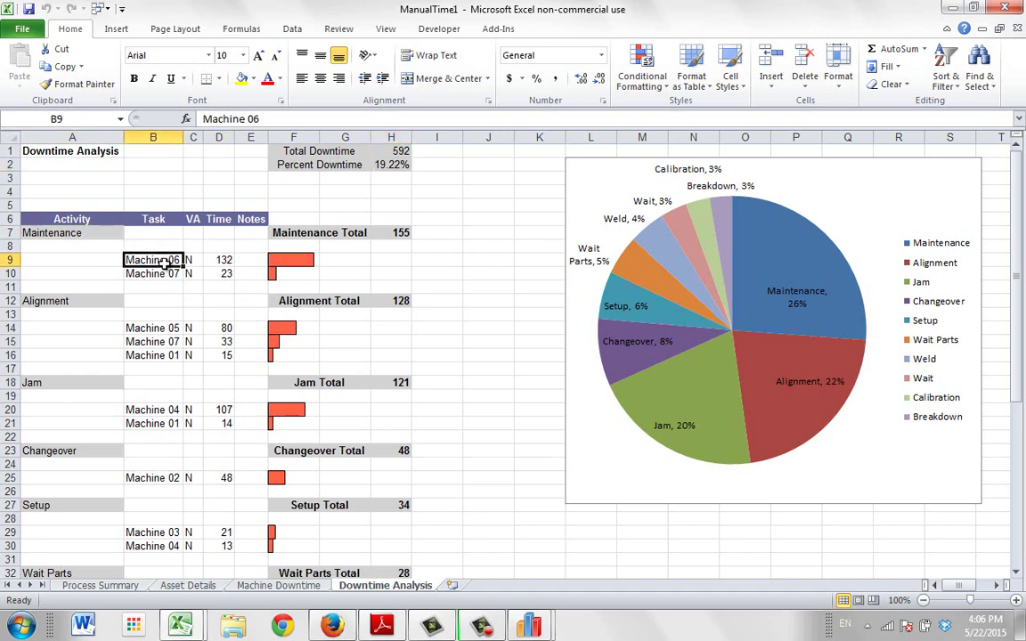
left_click(271, 262)
left_click(157, 275)
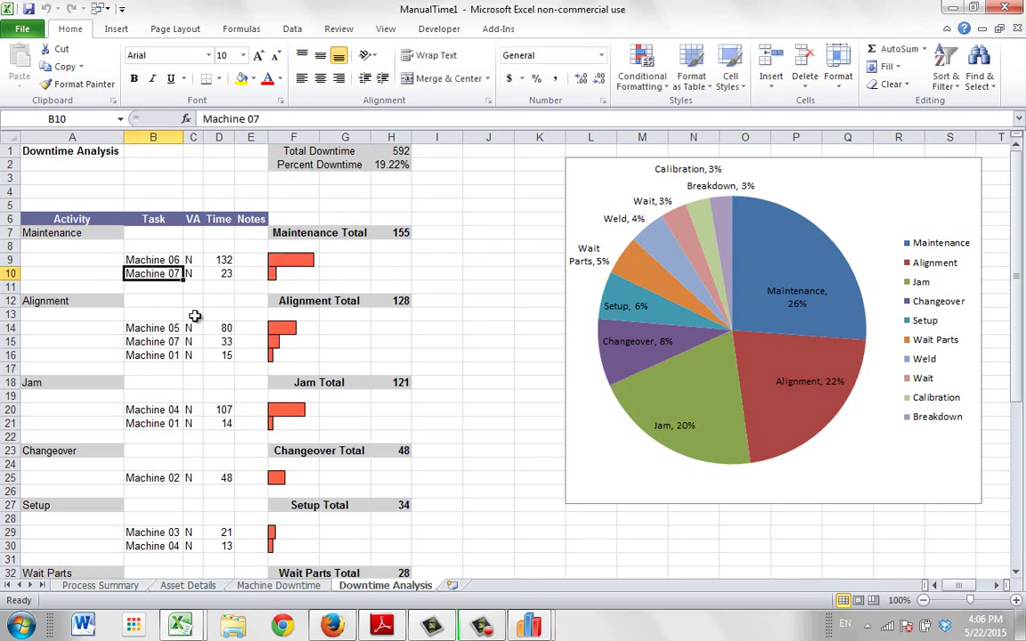
left_click(271, 272)
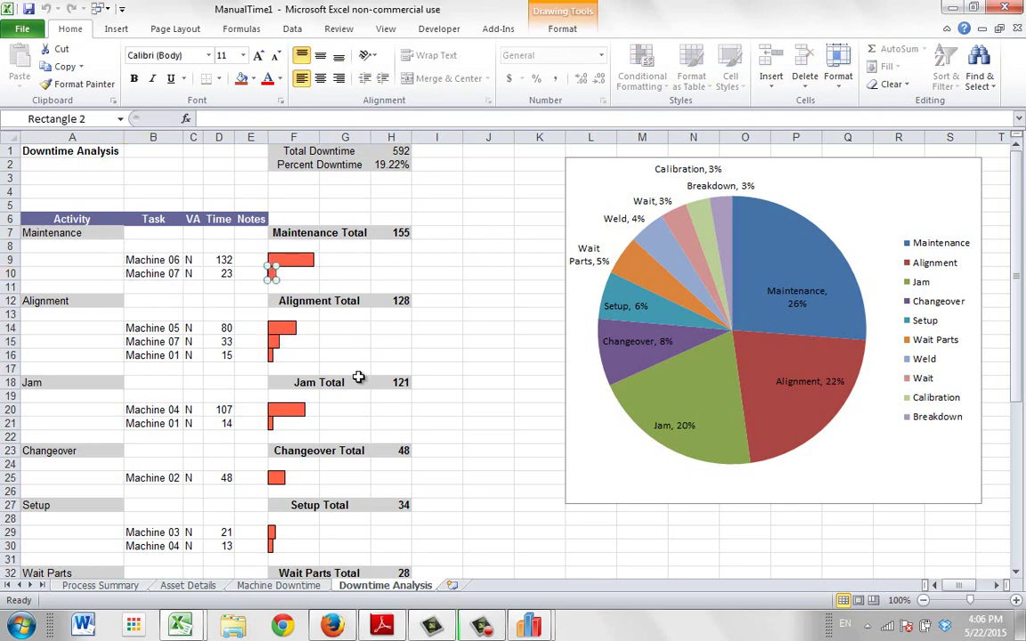
left_click(433, 327)
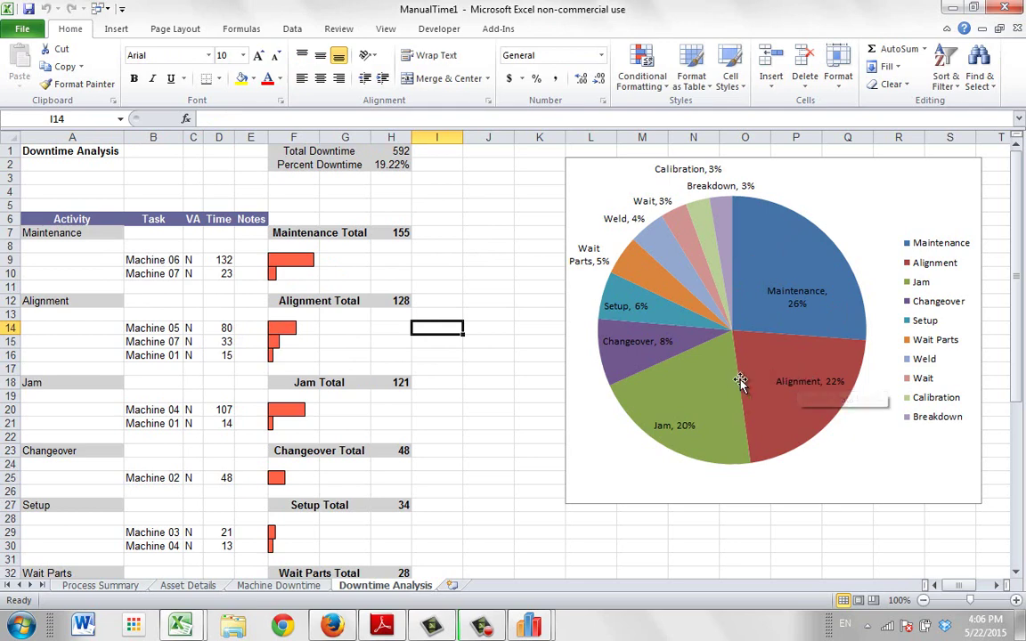
left_click_drag(1016, 308, 1020, 263)
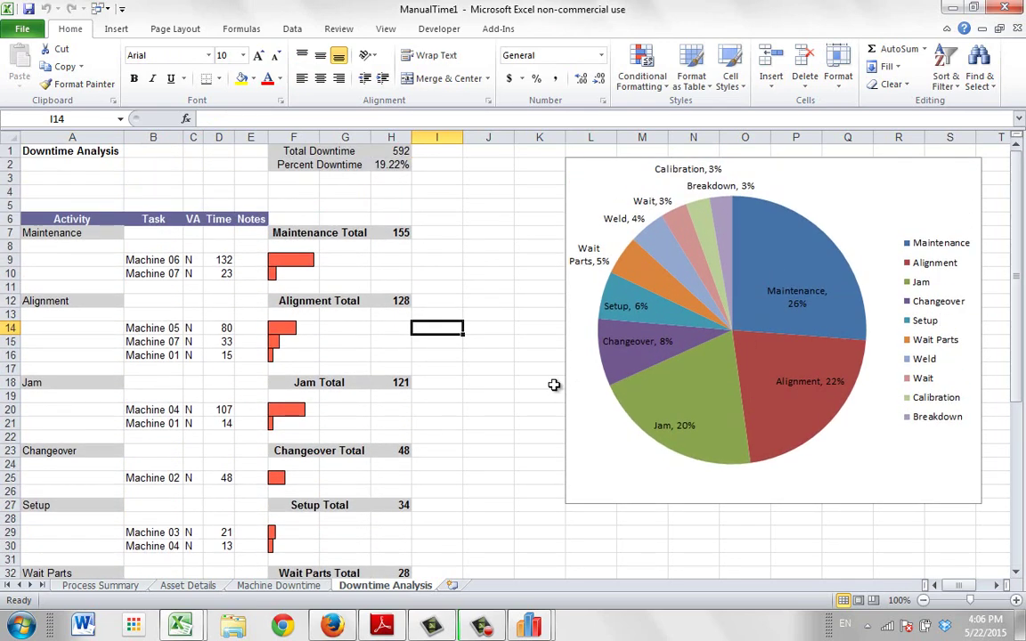